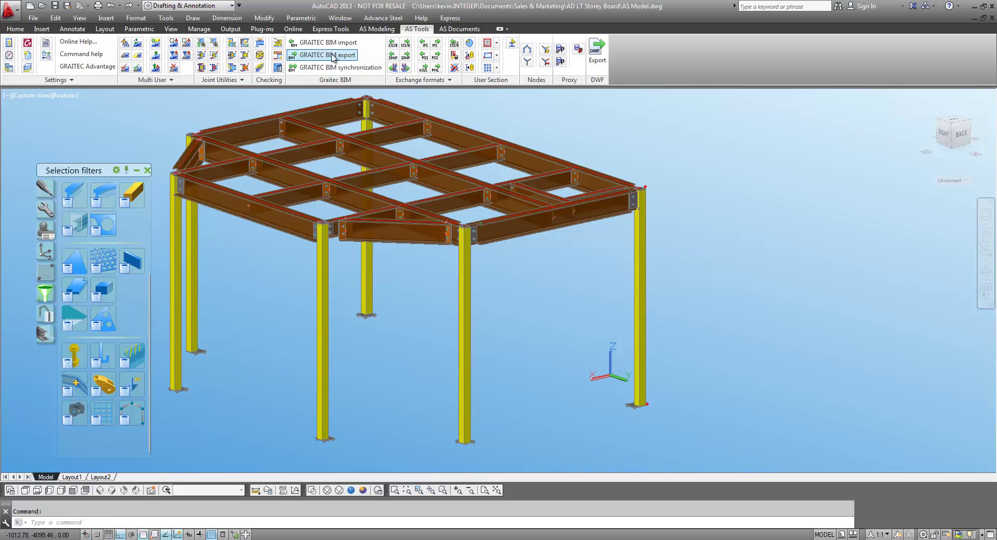
- Use GRAITEC BIM export to save the Advance Steel frame as 'AS to AD.gtcx'
click(333, 56)
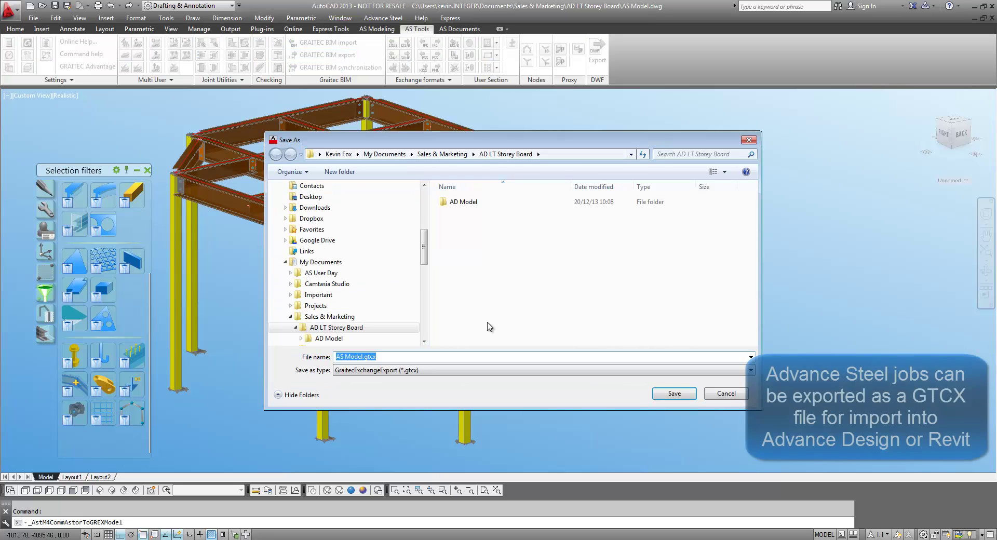
text(AS to AD)
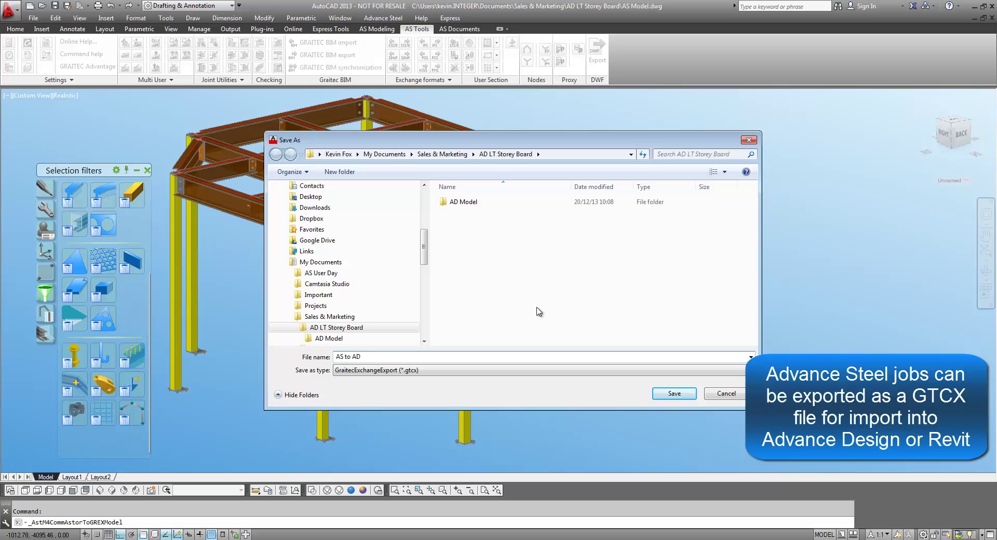
key(Return)
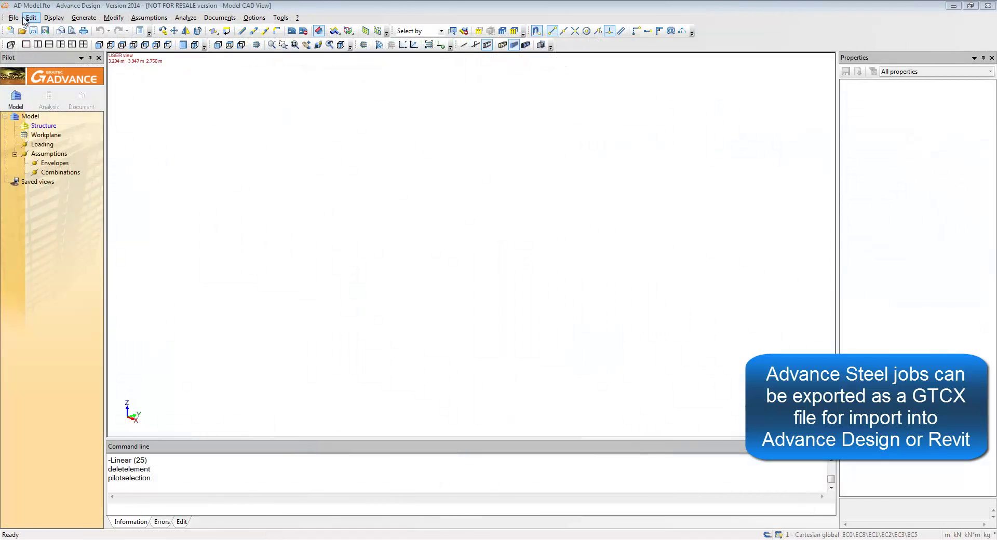
- Import the frame from the 'AS to AD' GTC exchange file
click(13, 18)
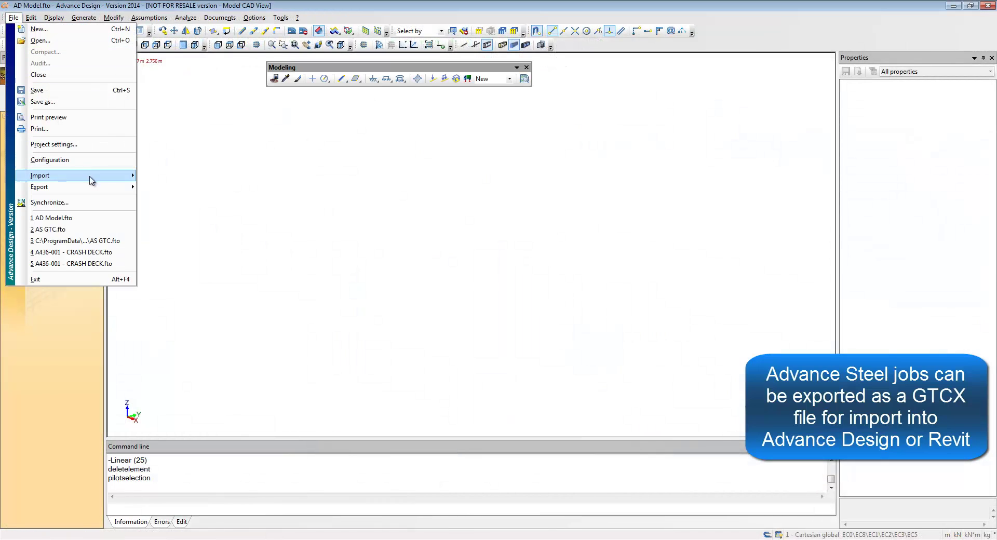
mouse_move(73, 175)
click(207, 171)
click(476, 298)
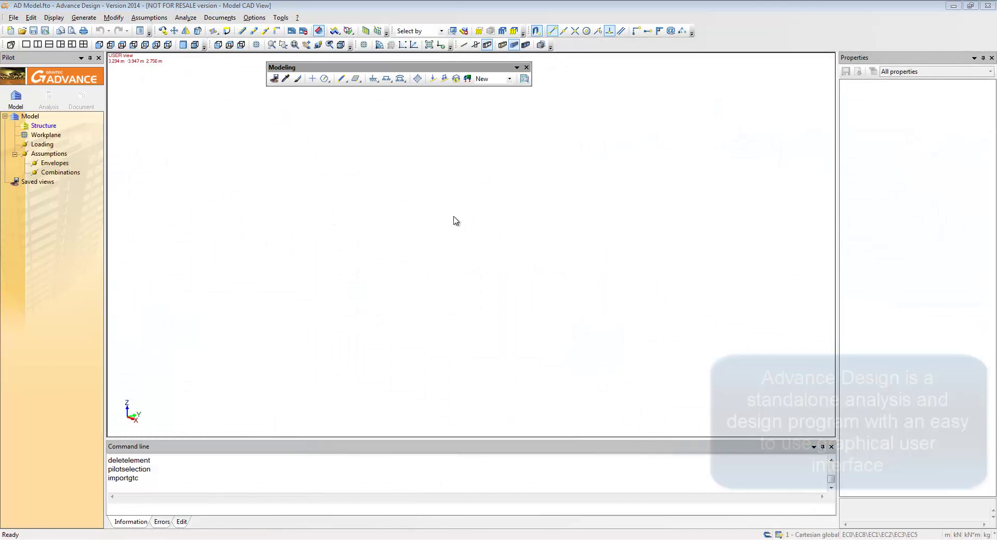
click(394, 214)
double_click(393, 214)
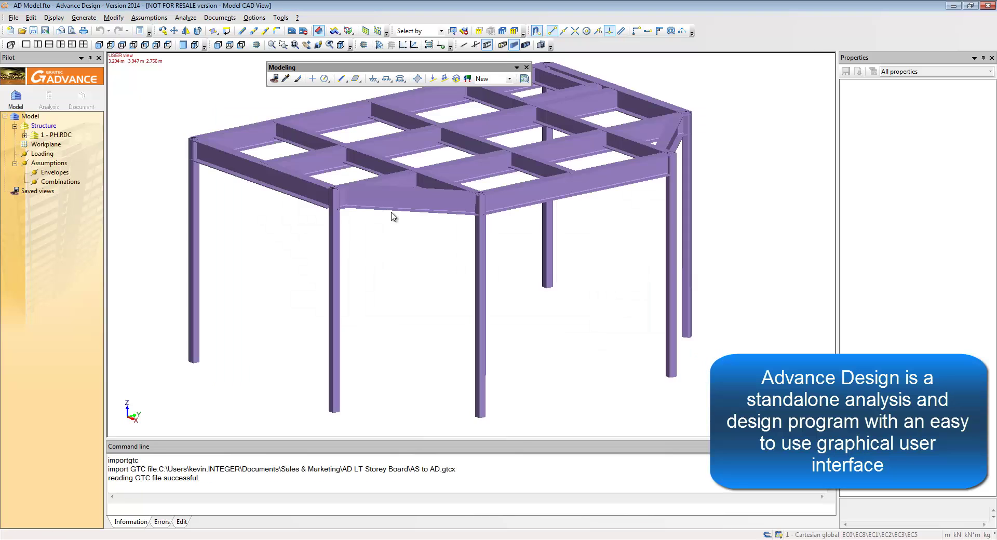
- Show members as axis lines, check for bad connections and inspect beam 10's flagged joint
shift+middle_drag(424, 242, 448, 240)
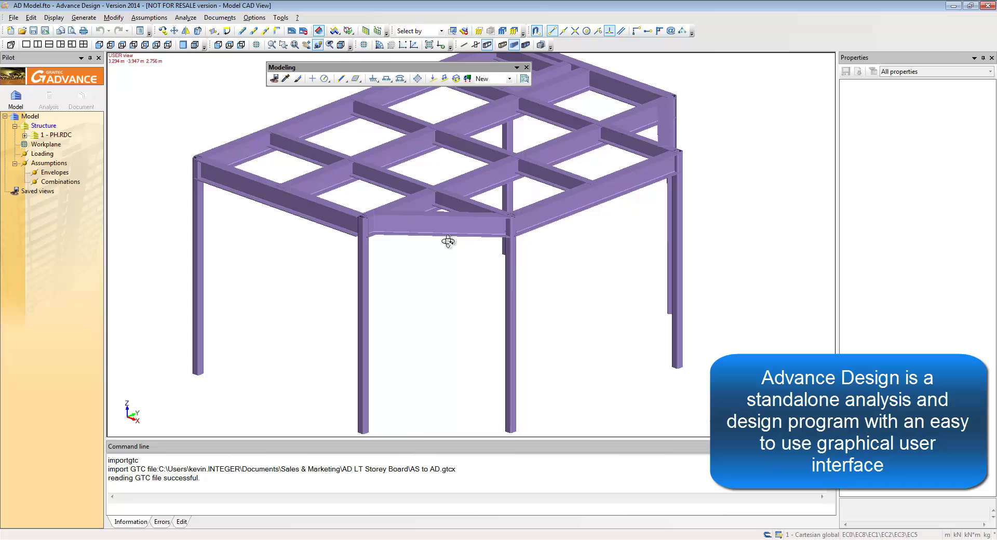
click(466, 46)
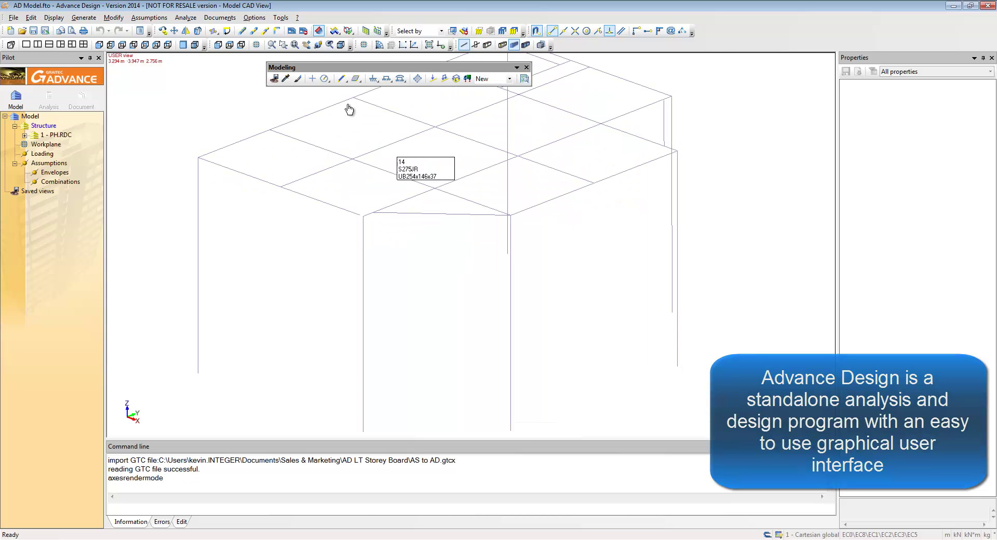
click(349, 30)
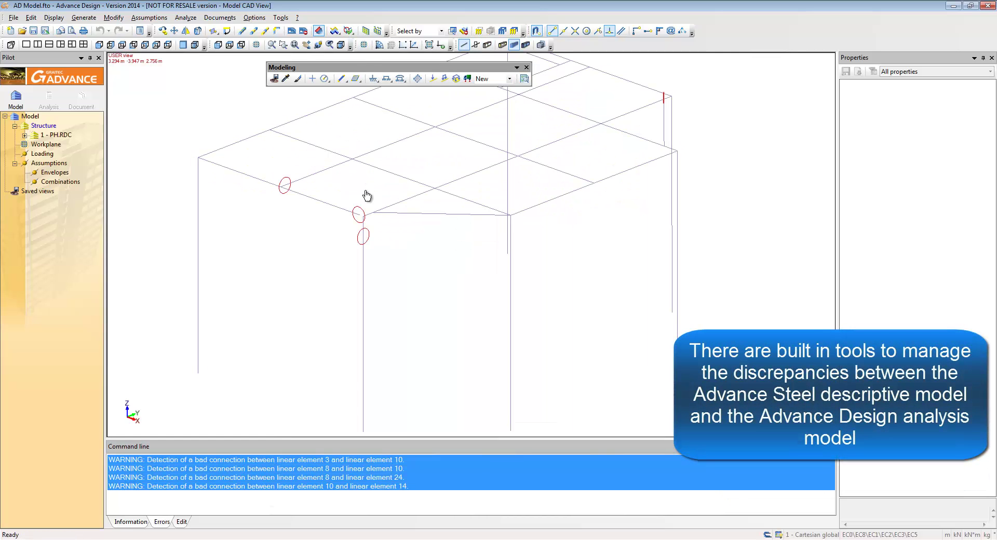
scroll(366, 213, up, 5)
click(378, 222)
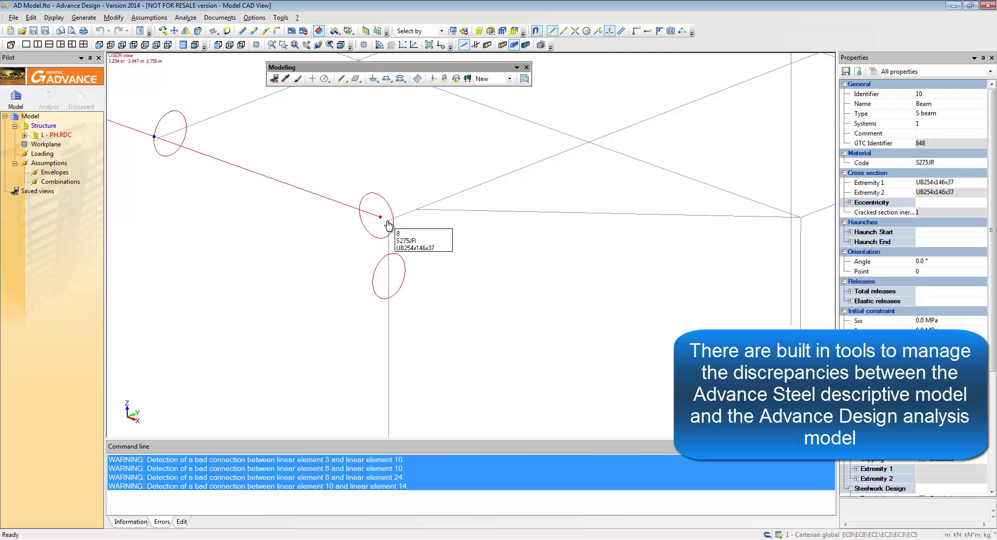
click(388, 221)
key(Escape)
key(Escape)
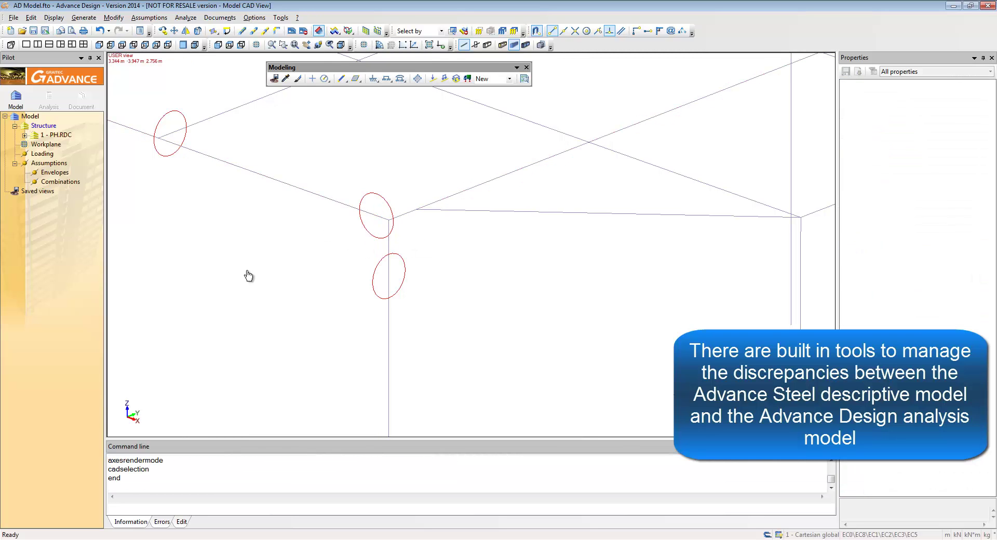
scroll(182, 267, down, 3)
- Snap beam 24's loose end onto the corner node and rerun the model check
shift+middle_drag(660, 110, 636, 155)
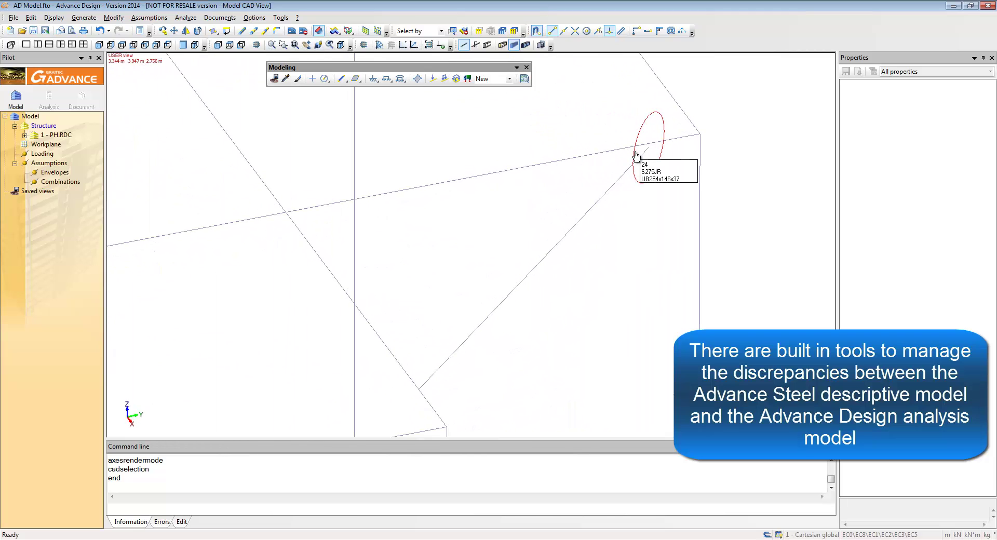
click(643, 161)
click(649, 146)
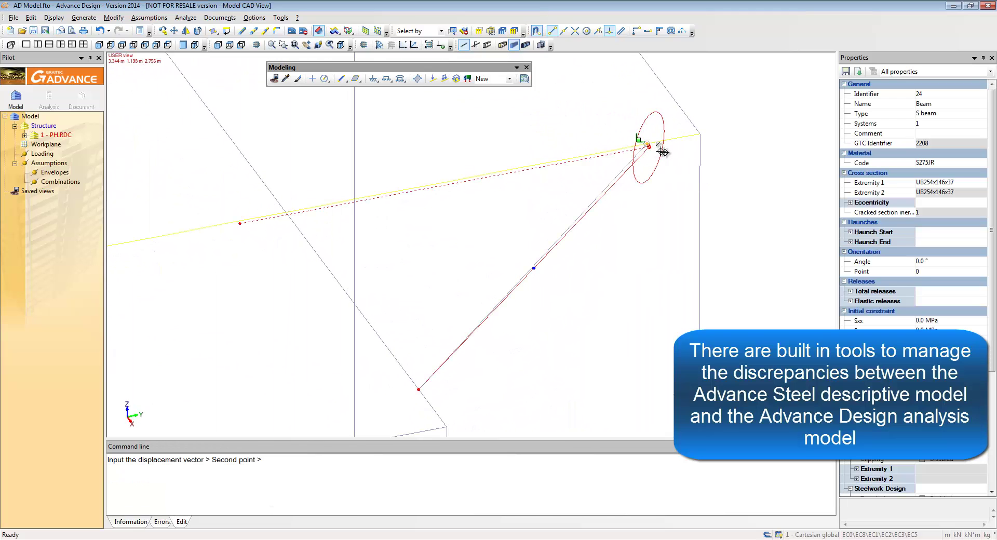
click(664, 151)
key(Escape)
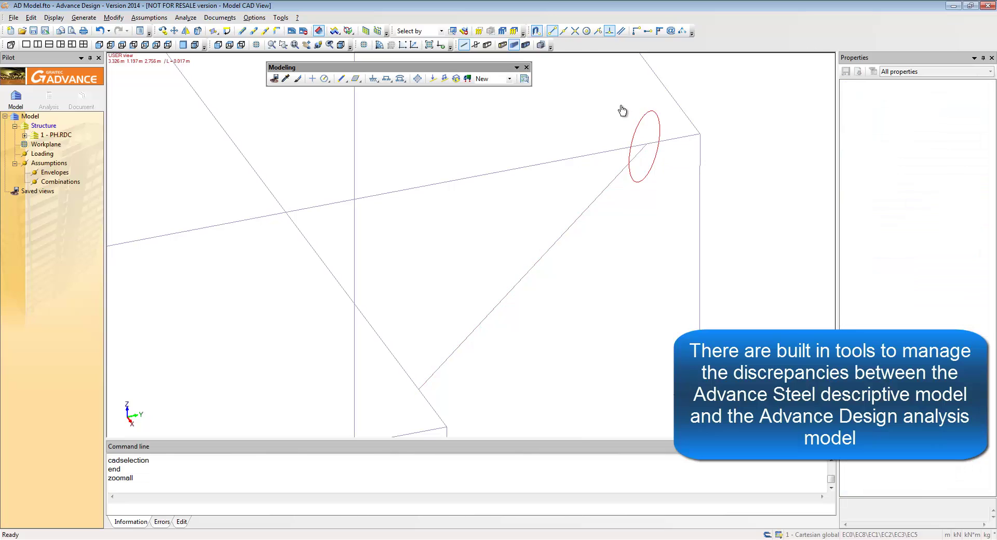
click(349, 31)
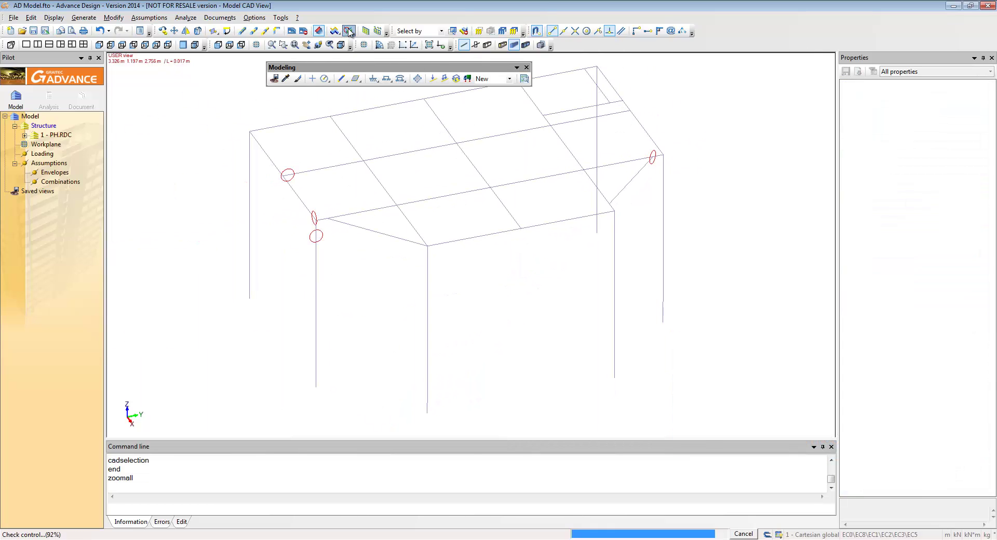
- Enable the PH.RDC level and auto-generate rigid supports under every column
click(58, 136)
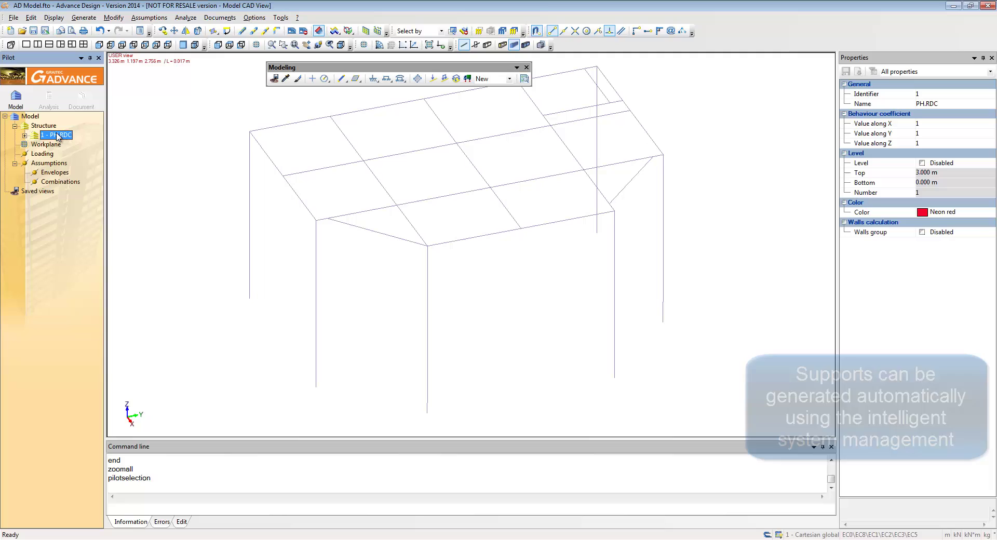
click(923, 163)
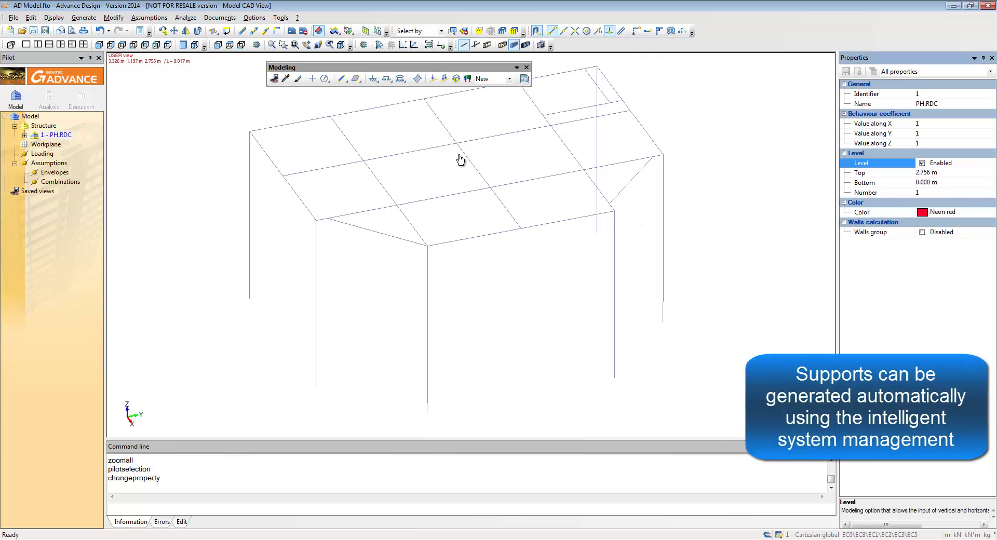
right_click(66, 137)
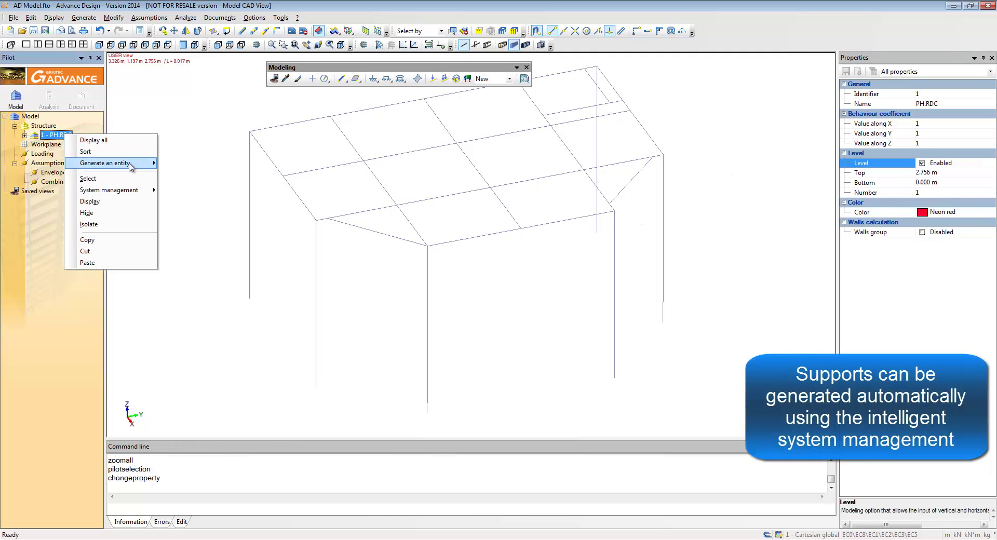
mouse_move(130, 164)
mouse_move(212, 190)
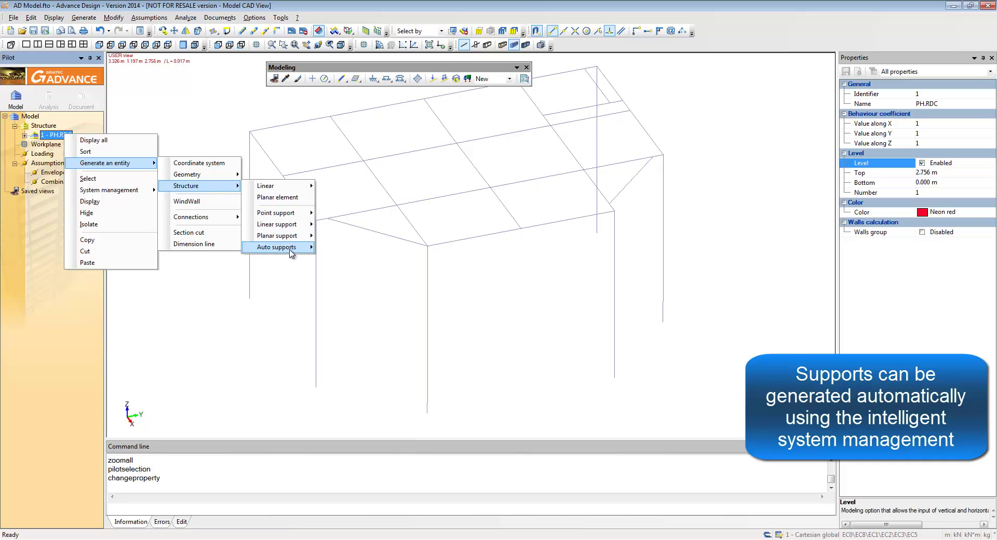
mouse_move(300, 253)
click(334, 251)
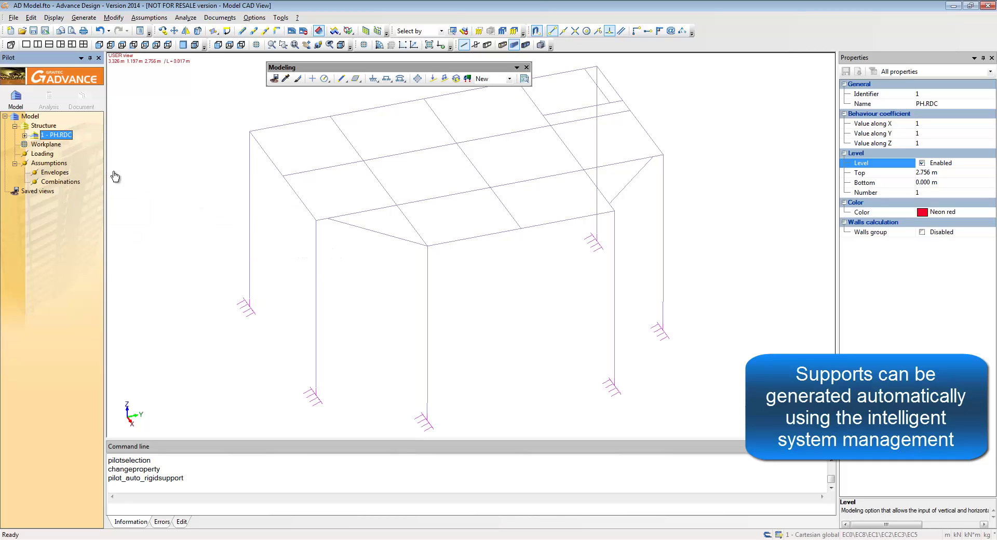
click(418, 79)
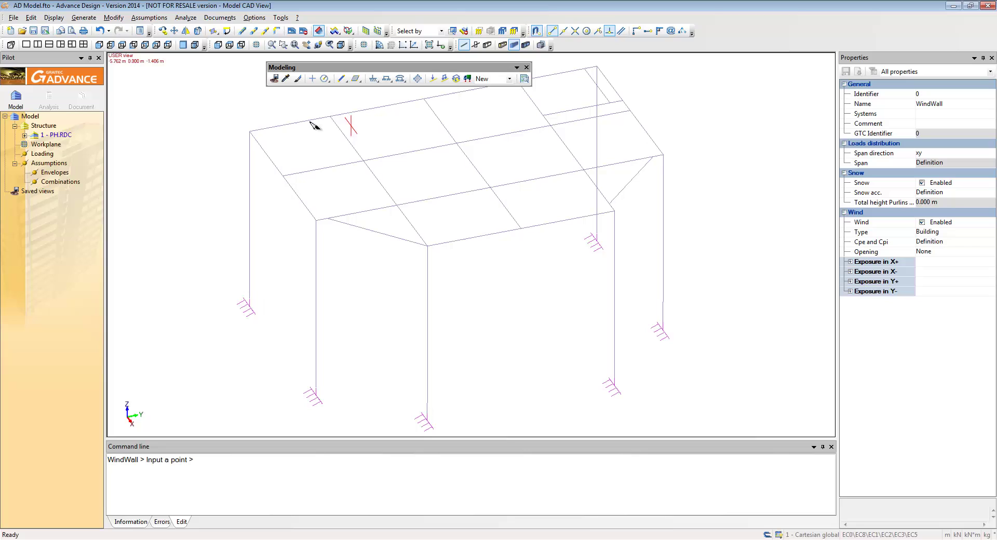
- Trace the WindWall area through the five roof corners, closing at the back corner
click(315, 218)
click(429, 248)
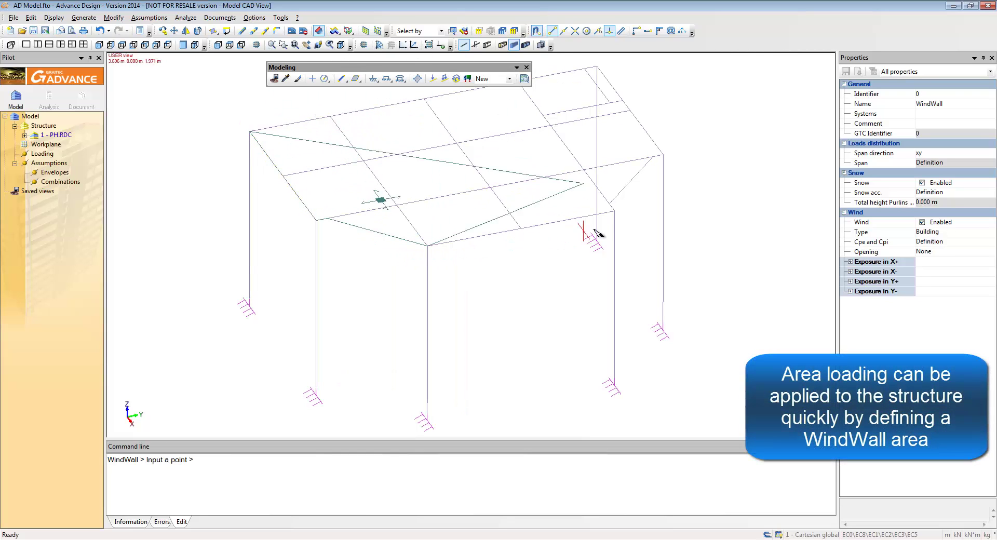
click(614, 209)
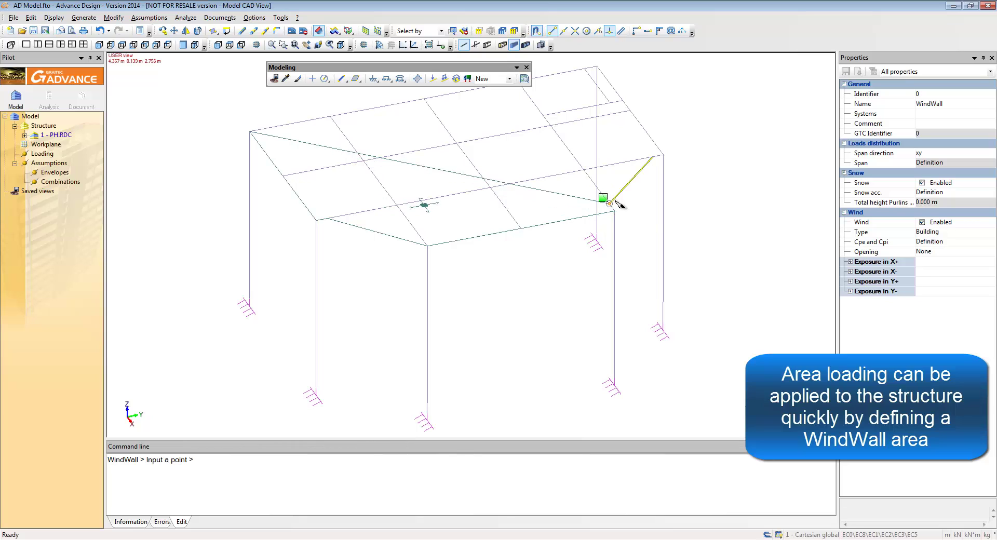
click(664, 155)
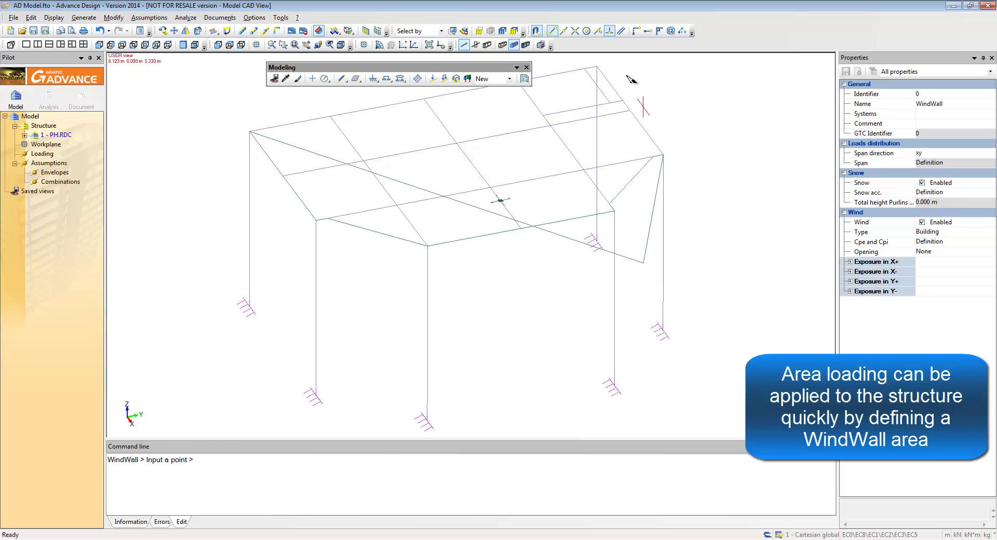
click(537, 110)
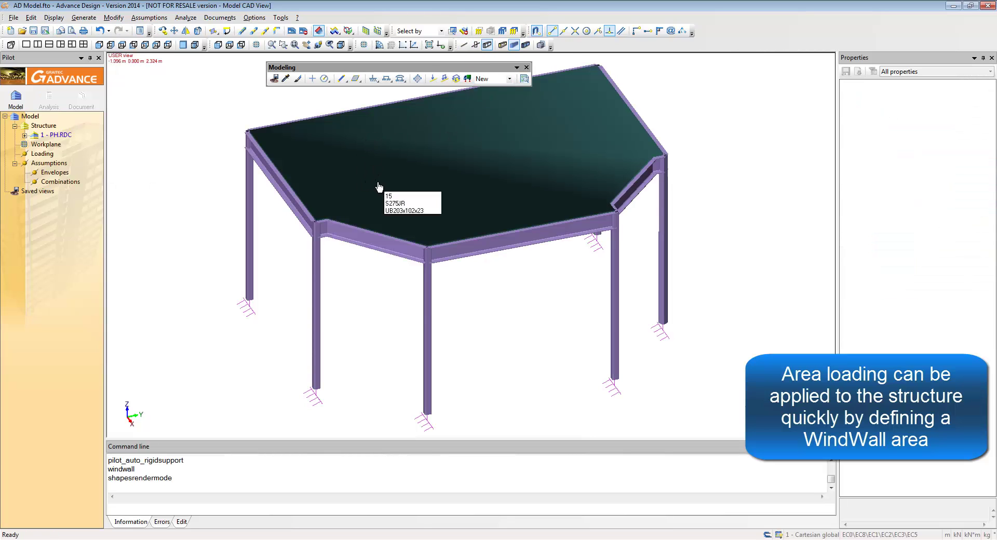
- Create the dead and live load case families under Loading
shift+middle_drag(378, 188, 443, 169)
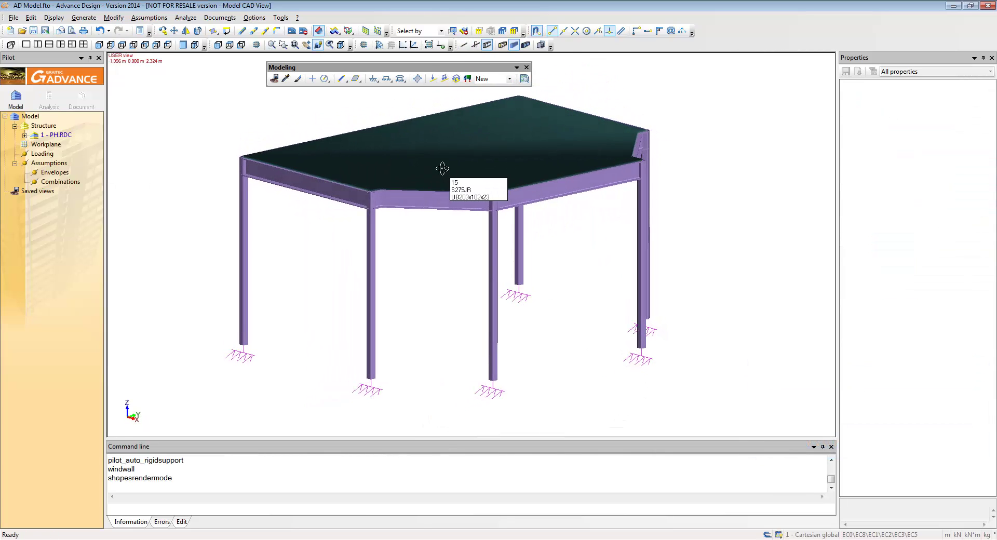
right_click(52, 165)
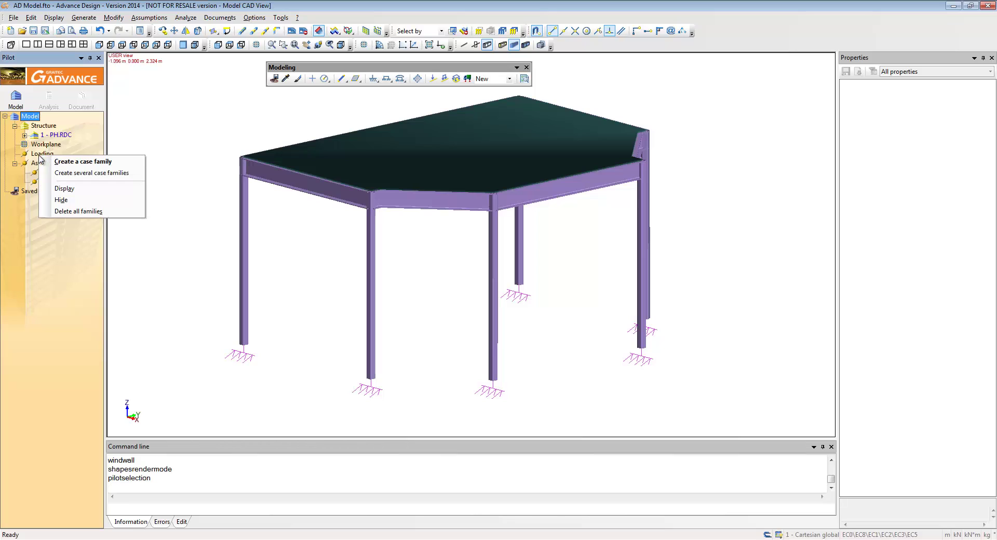
click(67, 172)
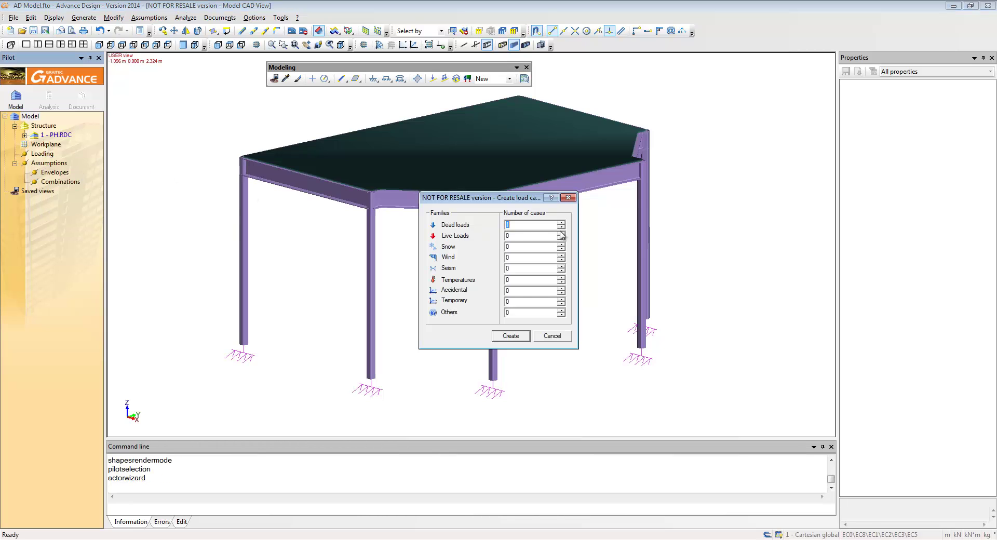
click(521, 335)
- Rename the dead case to 'Self Weight' and the live case to 'Live Load'
click(58, 172)
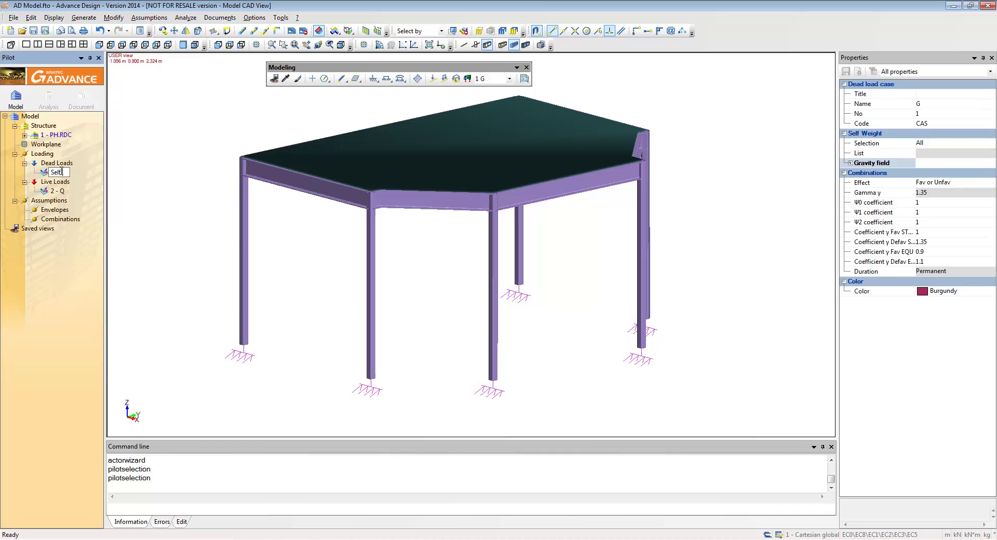
text(Self Weight)
key(Return)
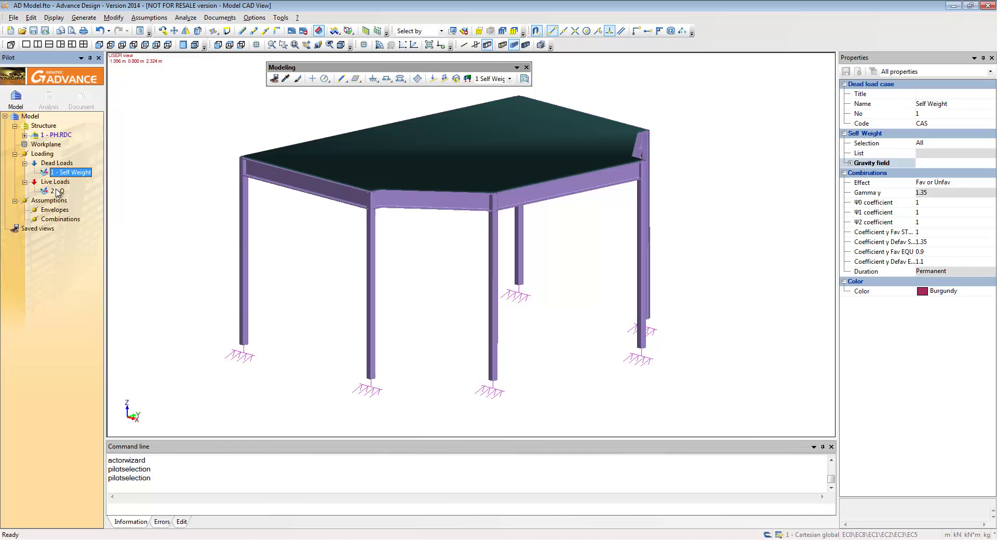
click(57, 192)
click(57, 192)
text(Live Load)
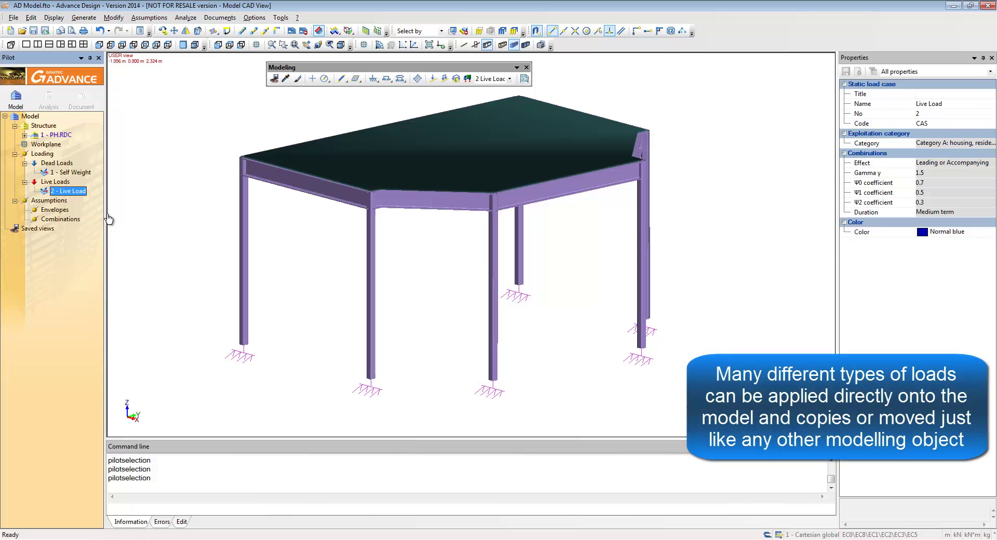
- Place a 10 kN FY point load on the front column and copy it to the left column
click(434, 79)
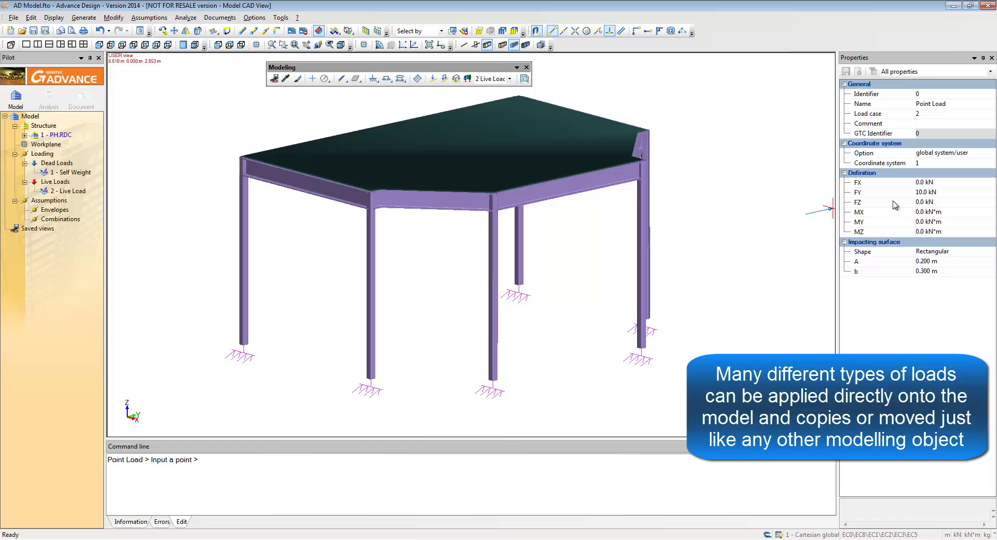
click(951, 192)
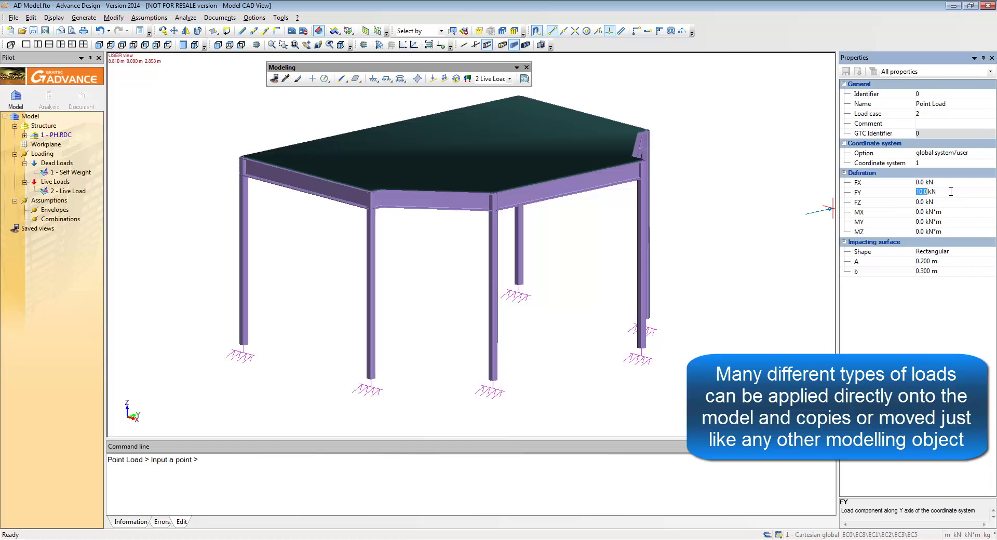
key(Return)
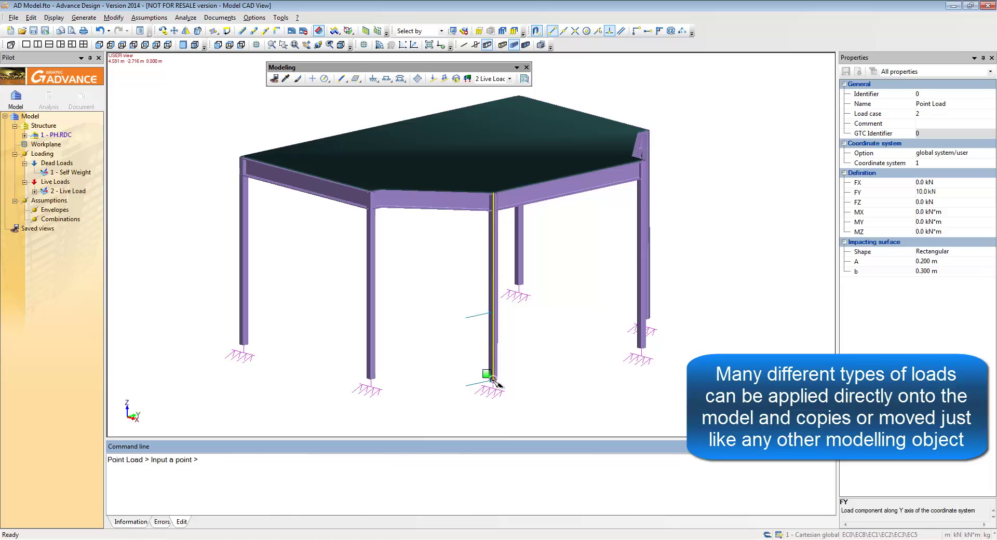
click(492, 314)
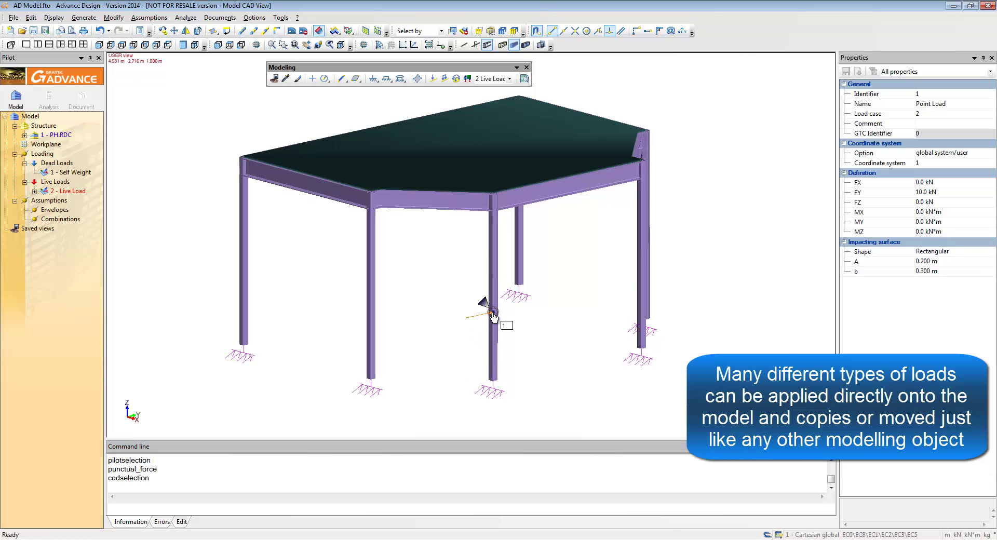
key(Escape)
click(492, 314)
click(492, 313)
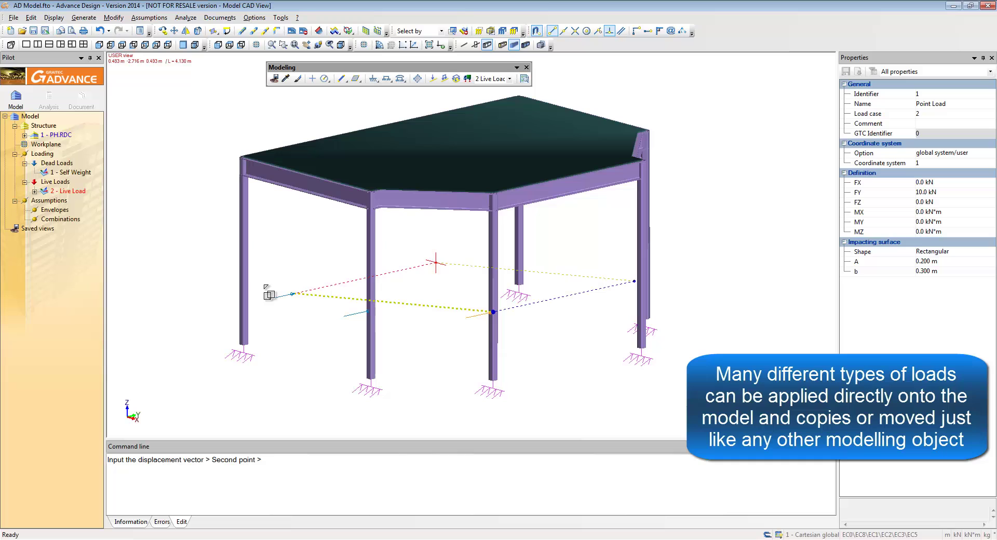
click(240, 278)
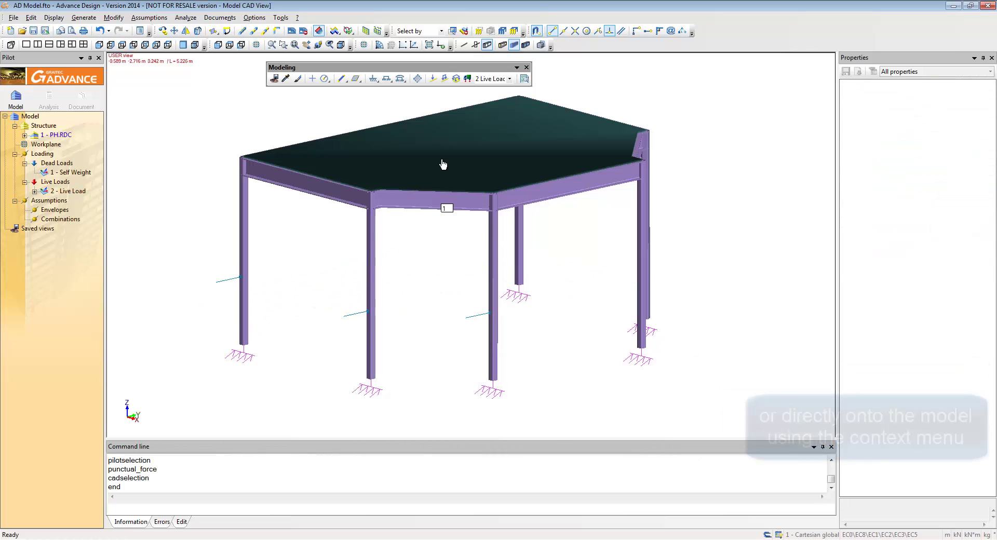
- Add a -2.5 kN FZ planar load over the roof slab
click(442, 164)
right_click(439, 148)
click(478, 245)
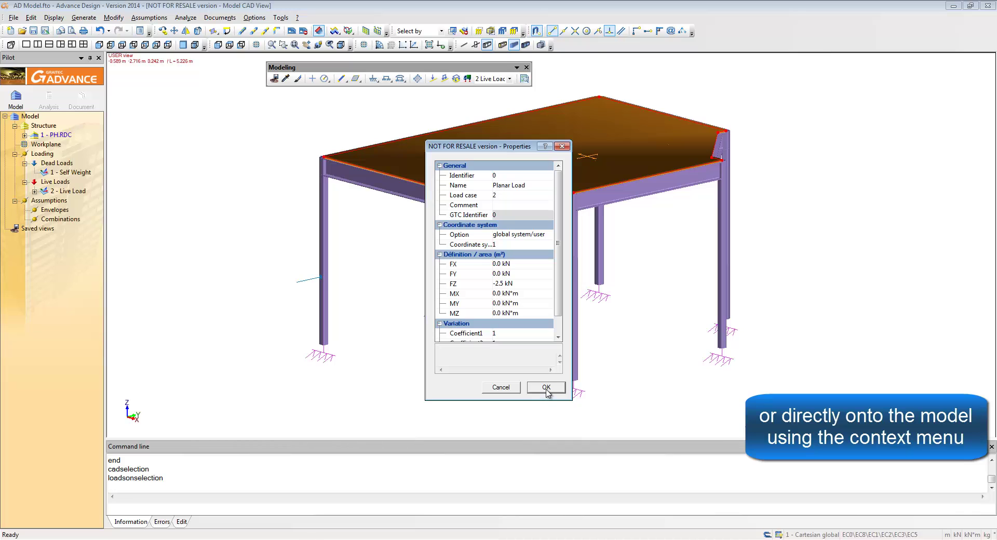
click(547, 389)
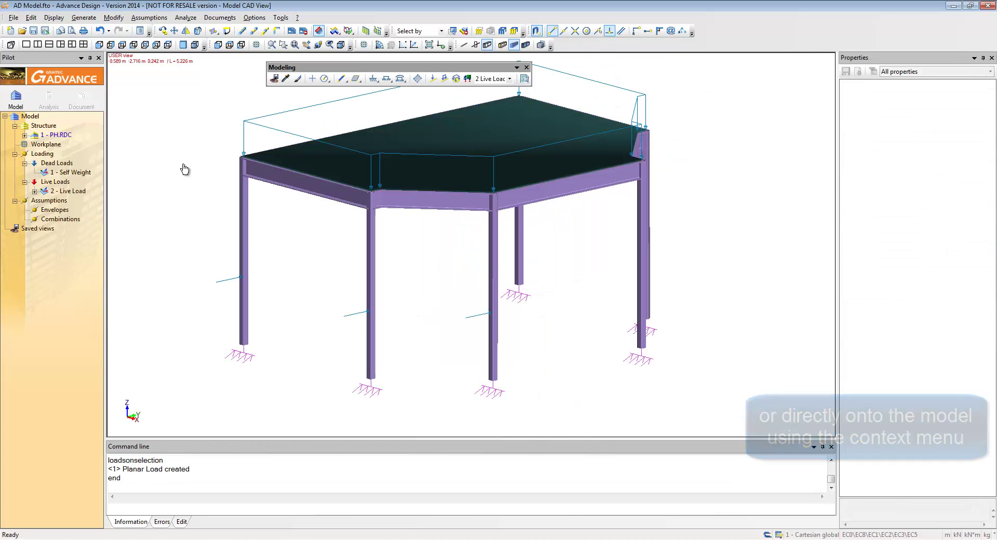
click(61, 219)
- Create combination 101 with coefficients 1.35 on Self Weight and 1.5 on Live Load
double_click(61, 219)
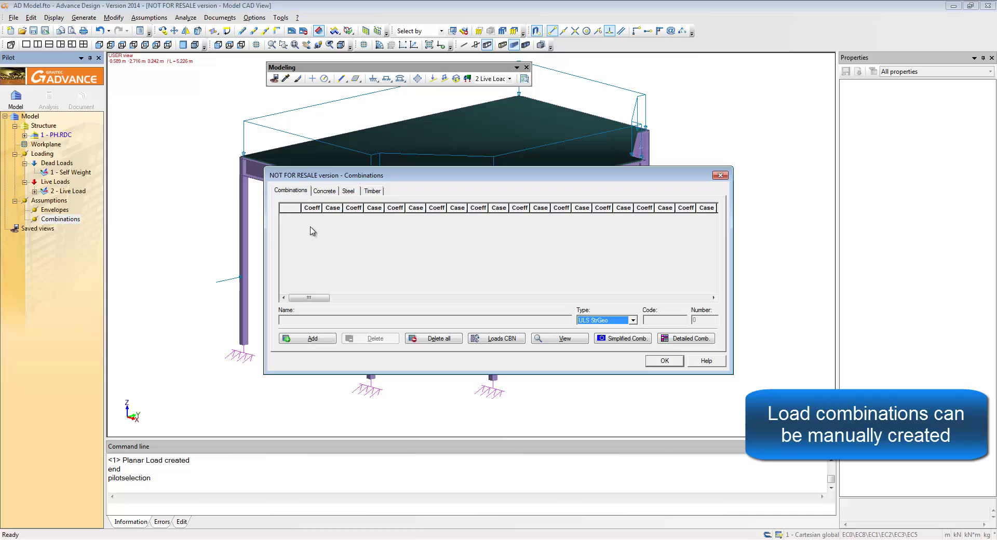
click(312, 338)
click(315, 218)
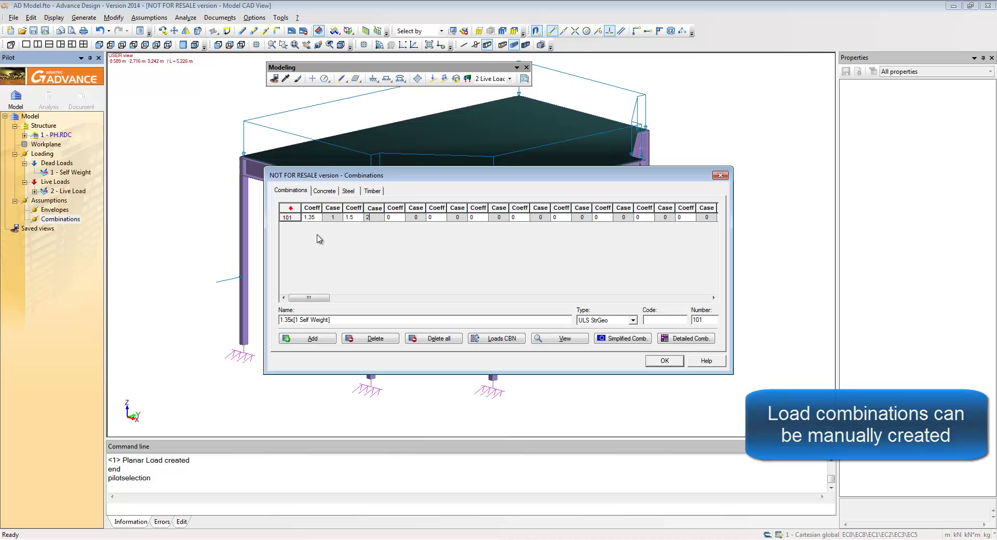
click(665, 361)
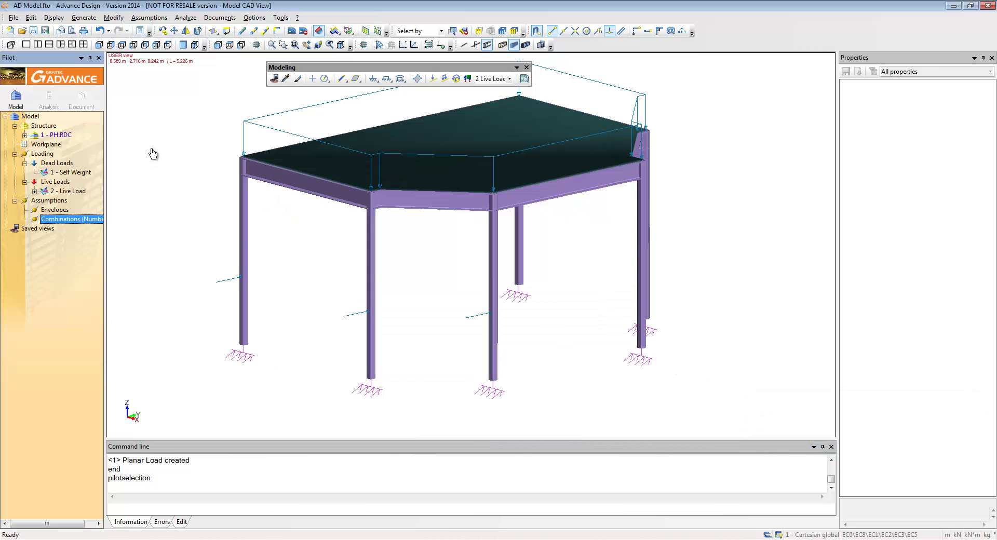
click(48, 96)
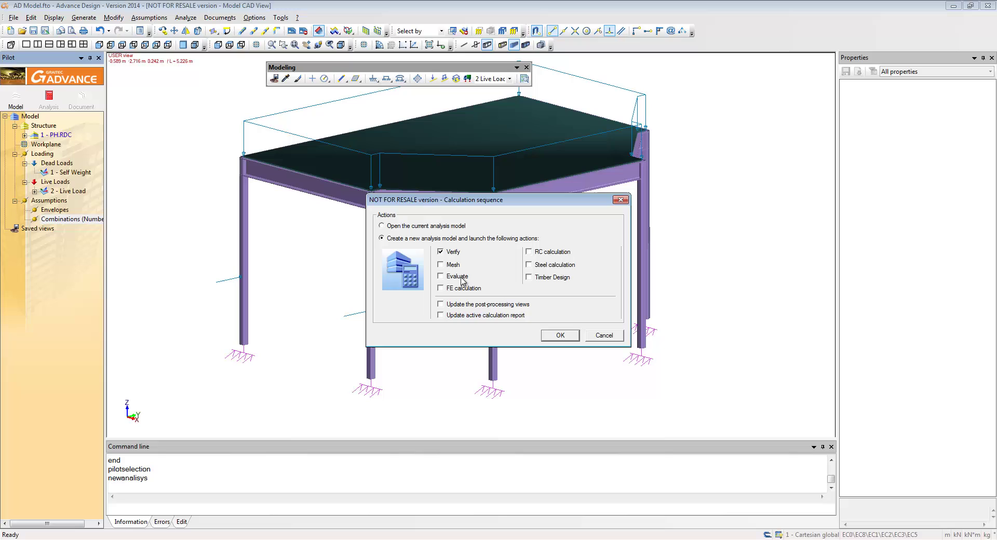
- Run the calculation and show animated displacement results on the frame
click(560, 336)
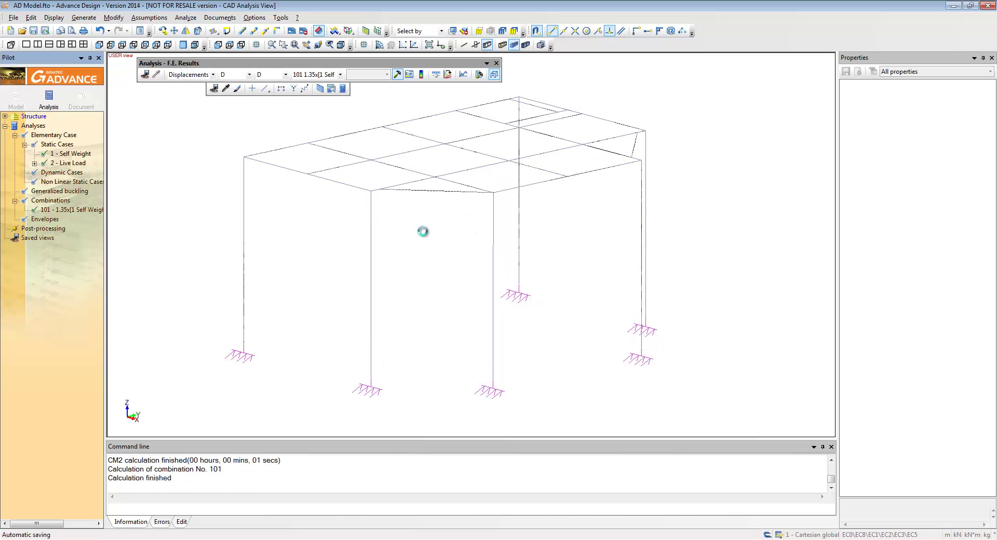
middle_drag(445, 221, 410, 227)
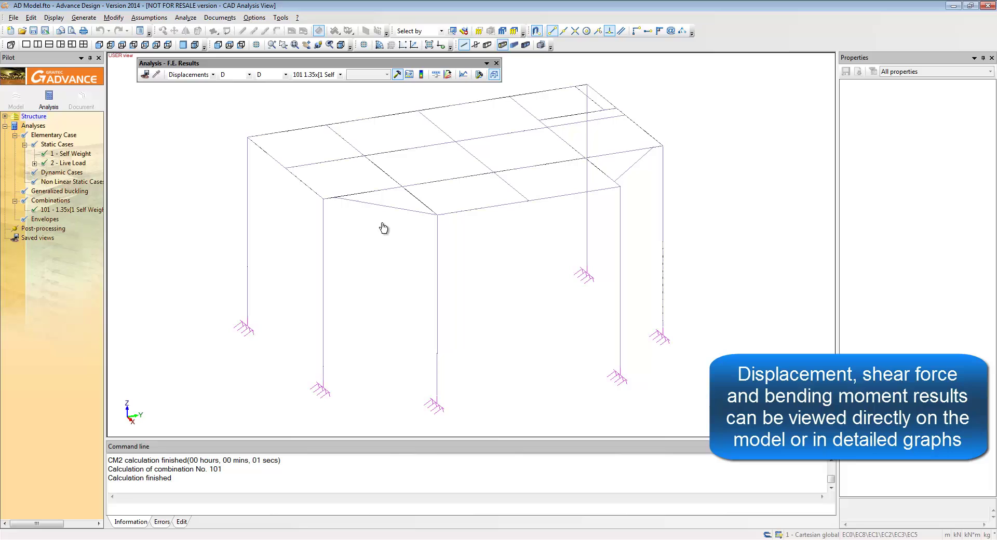
click(399, 75)
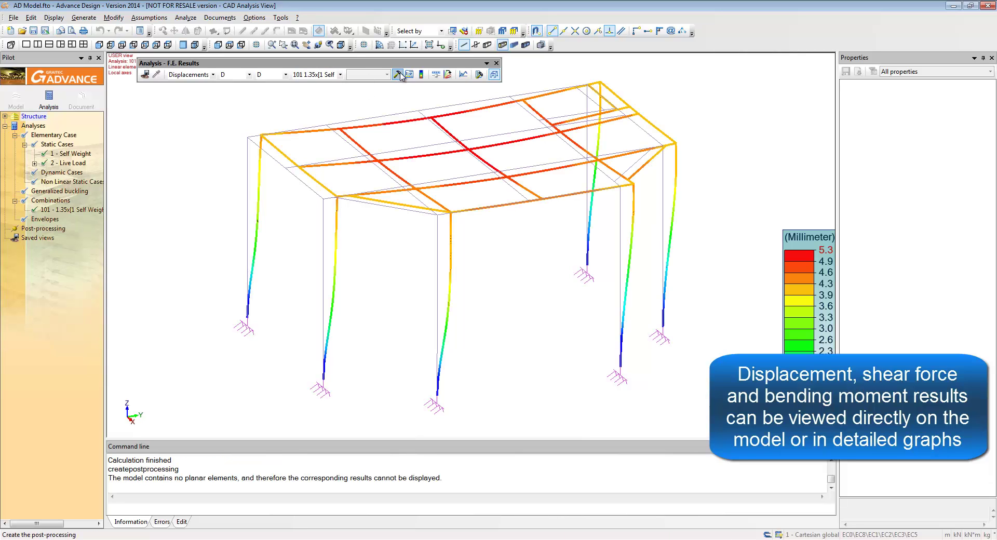
click(446, 74)
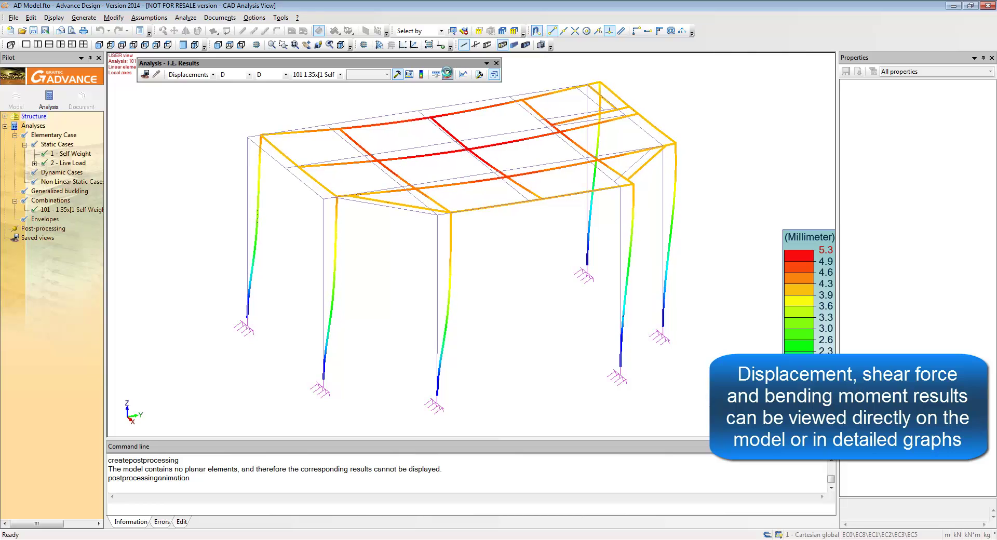
click(145, 75)
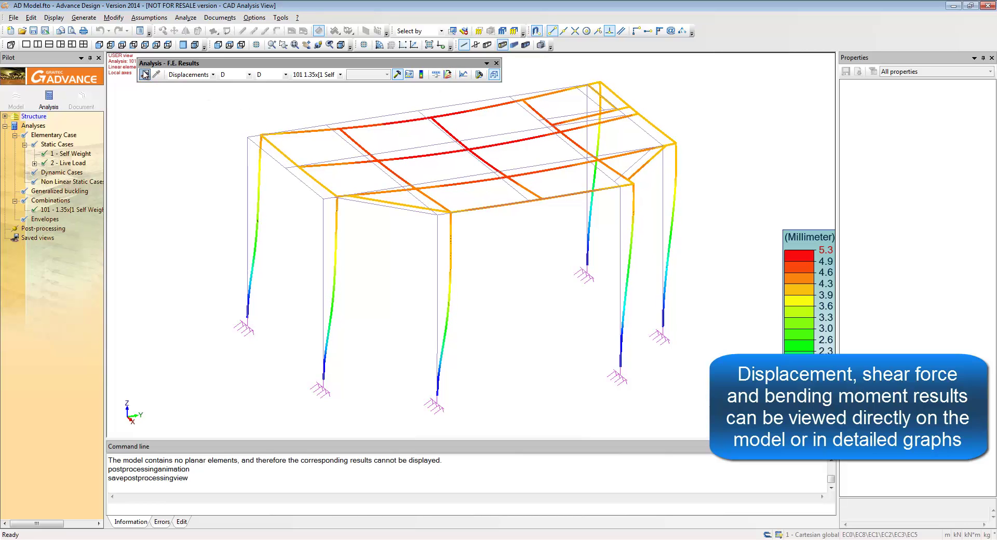
- Display Fy and Fz shear force diagrams, then My bending moment diagrams
click(212, 74)
click(184, 90)
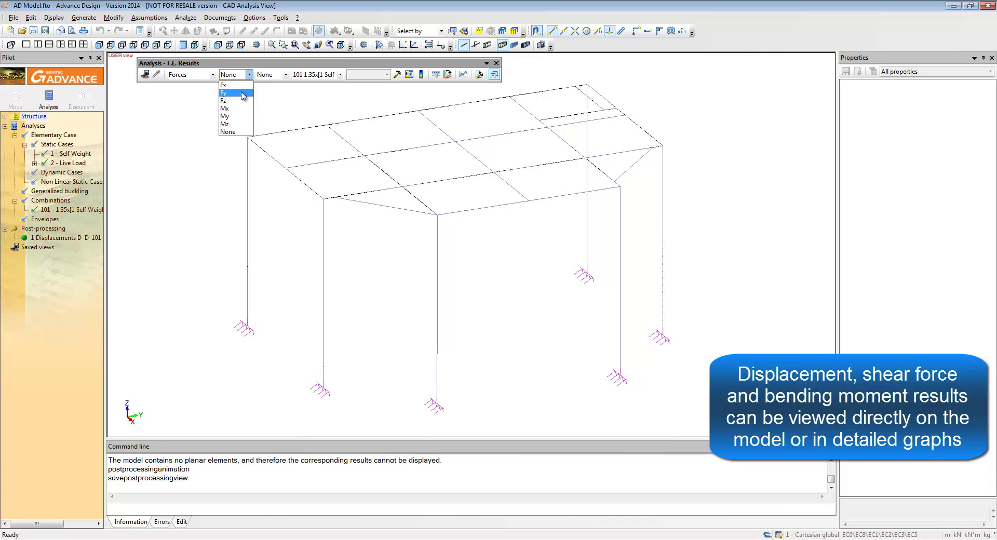
click(397, 75)
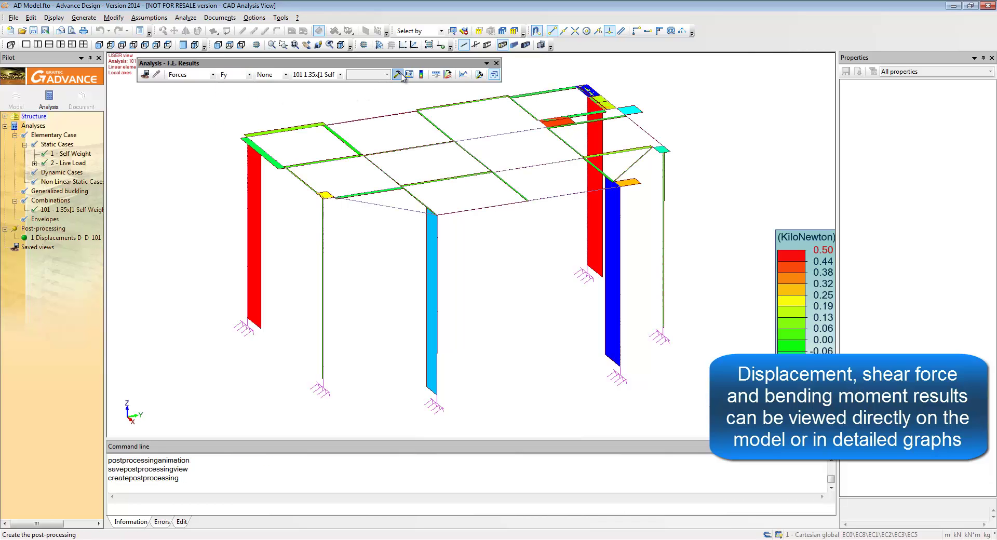
click(249, 75)
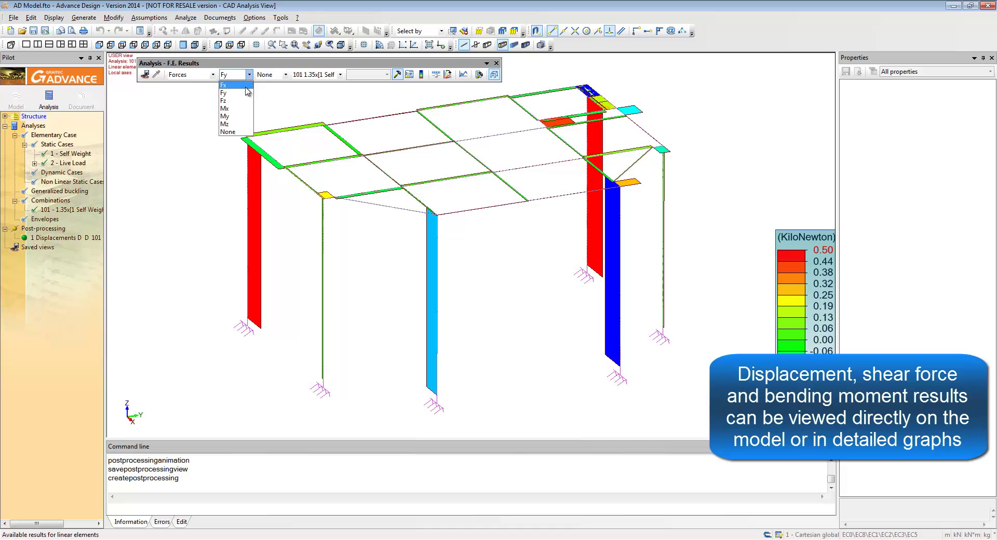
click(232, 107)
click(396, 74)
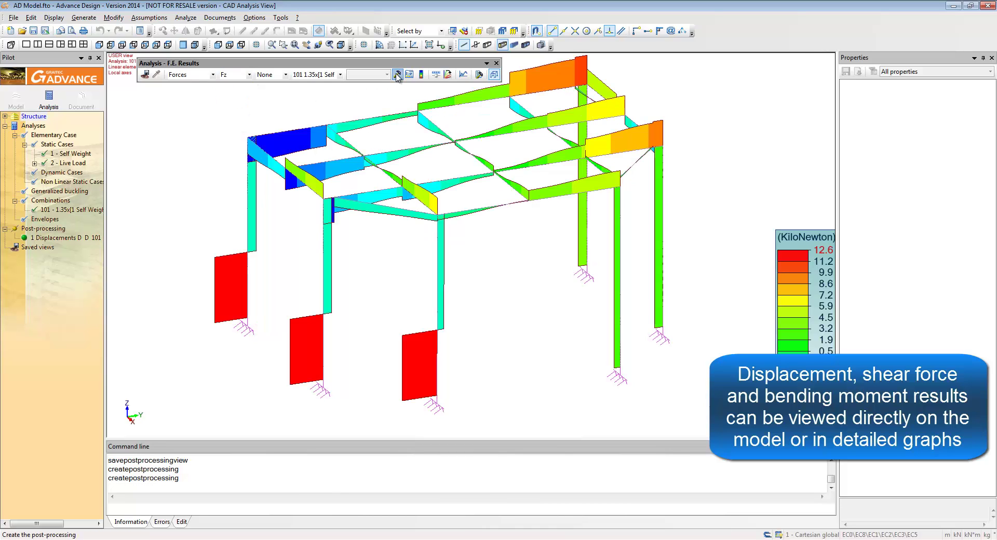
click(250, 75)
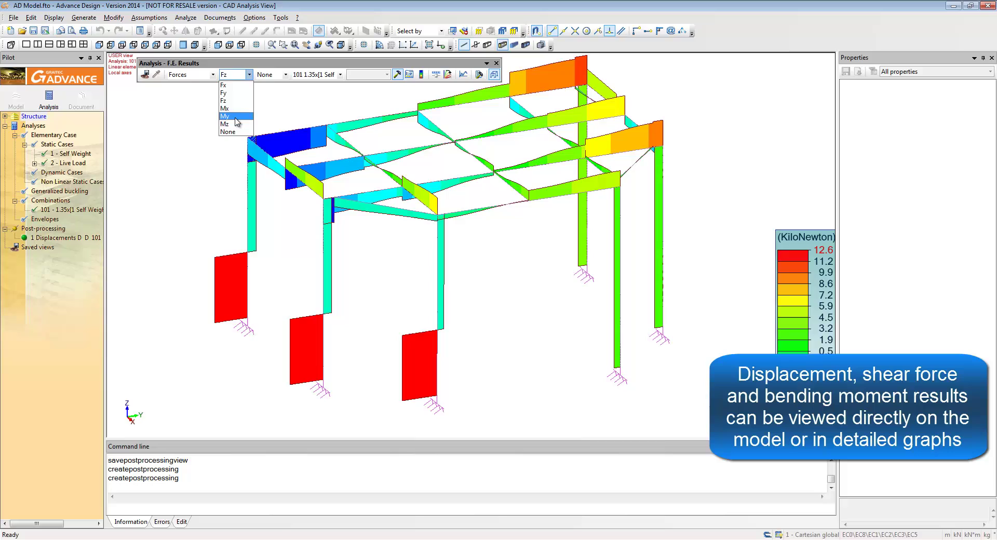
click(236, 116)
click(398, 75)
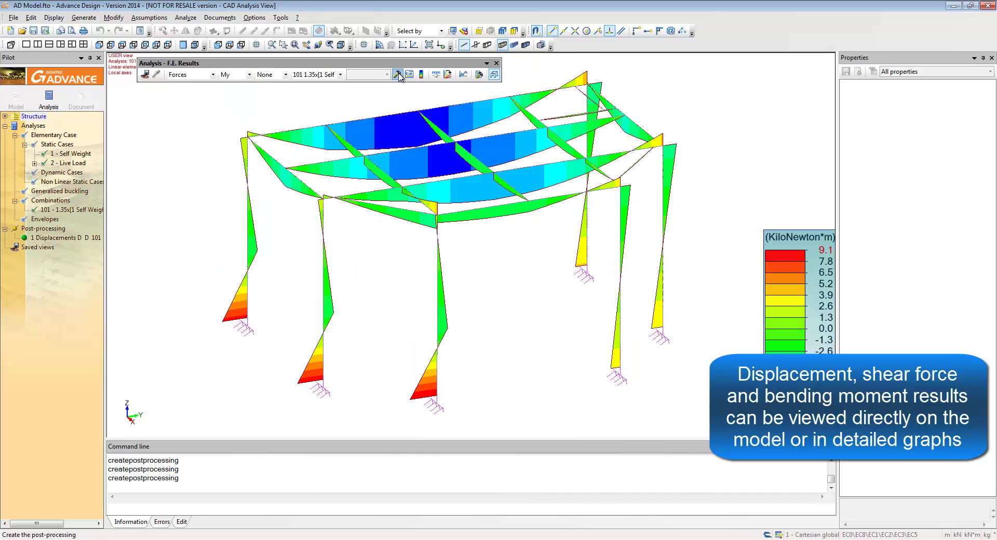
click(460, 190)
right_click(459, 182)
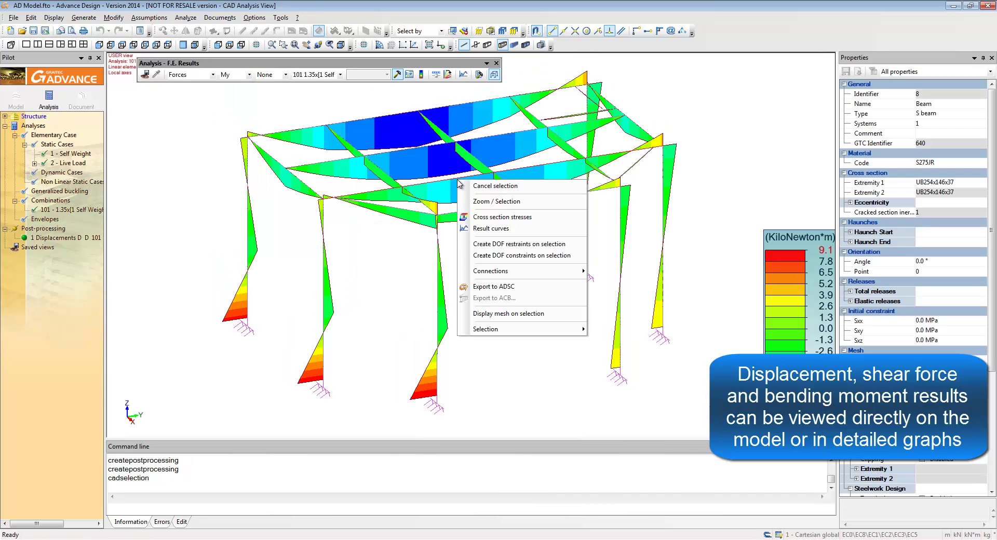
click(489, 229)
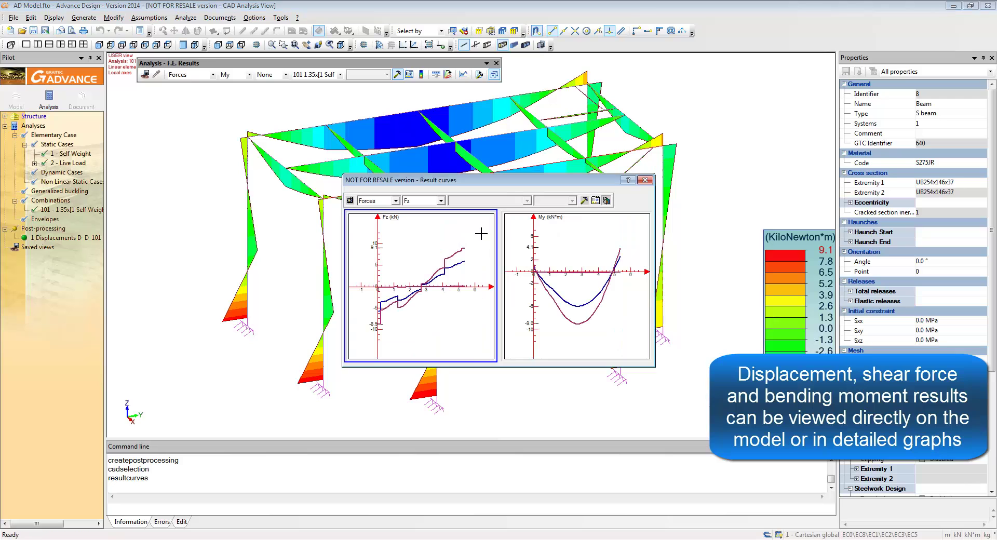
click(646, 180)
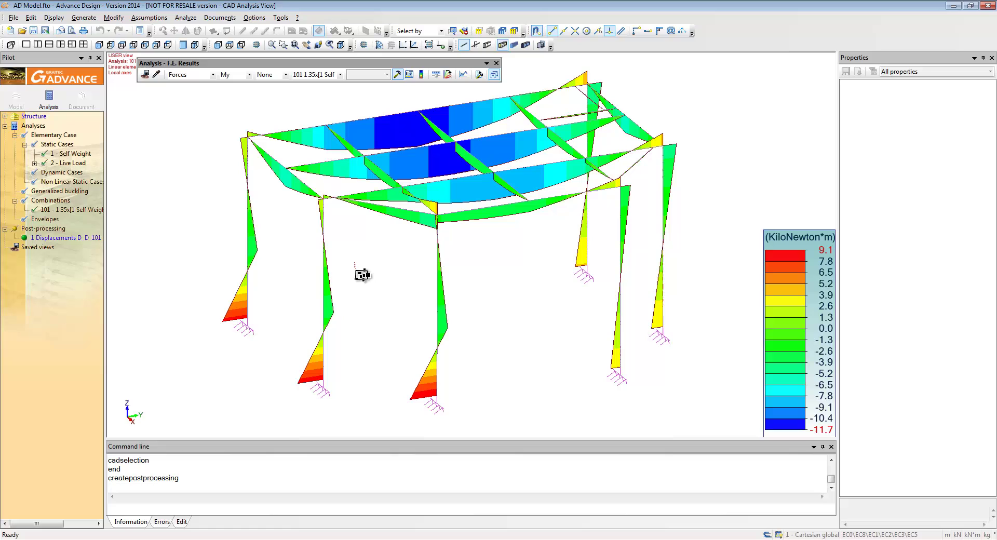
- Clear the result diagrams and render members as shaded solid section shapes
right_click(246, 102)
click(275, 150)
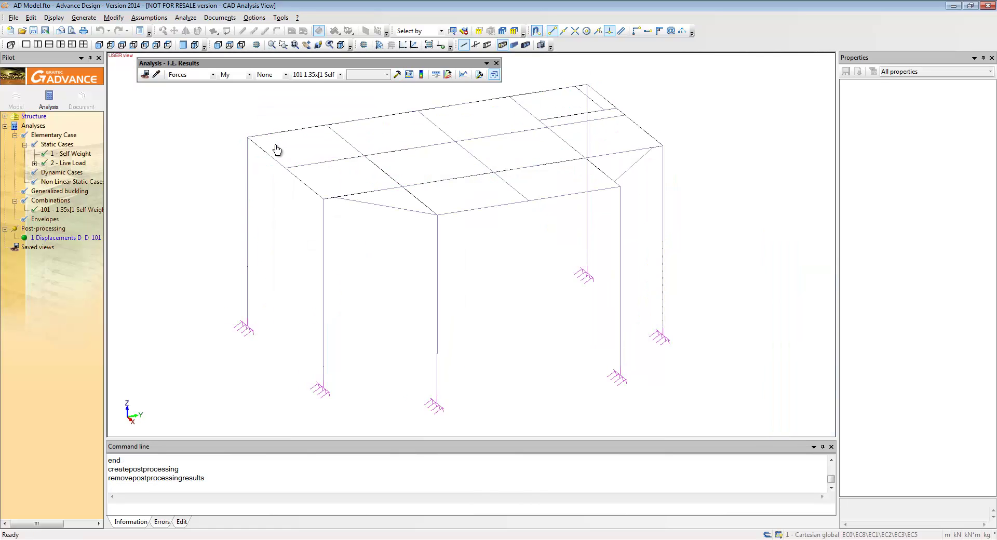
click(487, 45)
click(514, 45)
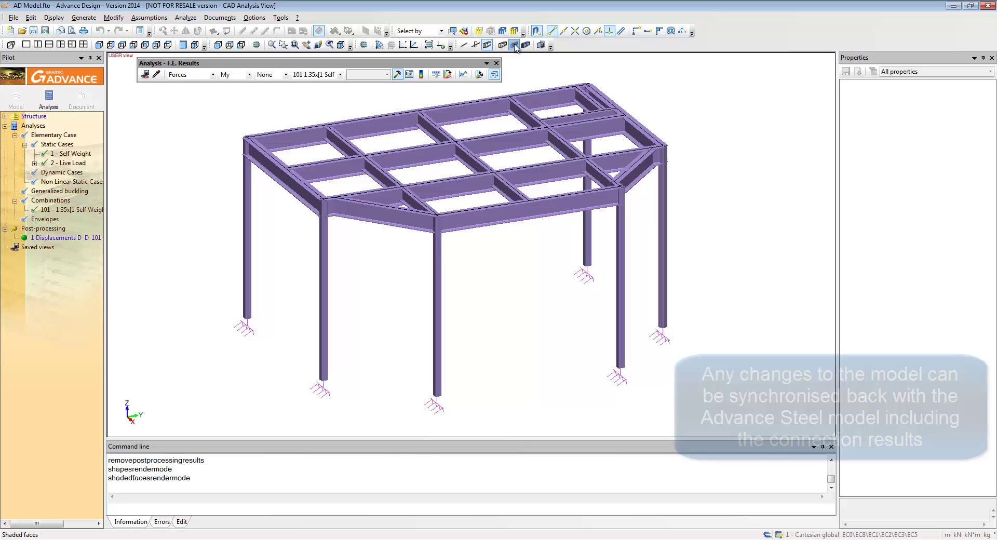
- Change the long roof beam's section from UB254x146x37 to UB203x133x30
click(458, 201)
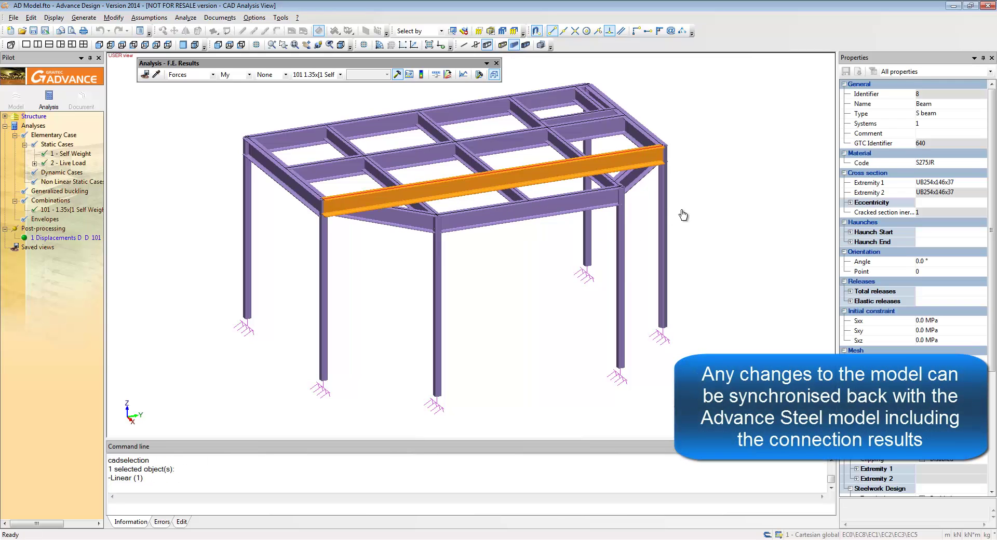
click(928, 191)
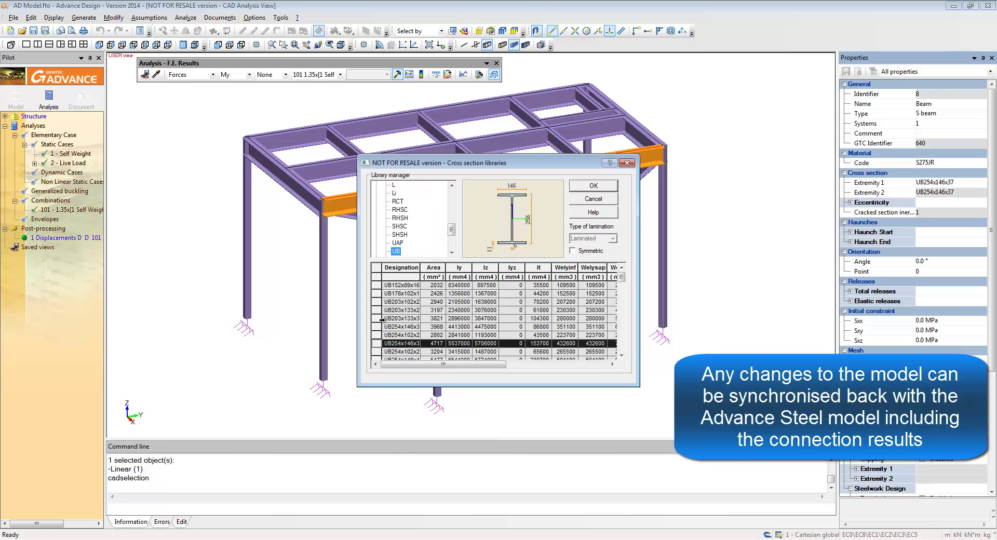
click(377, 318)
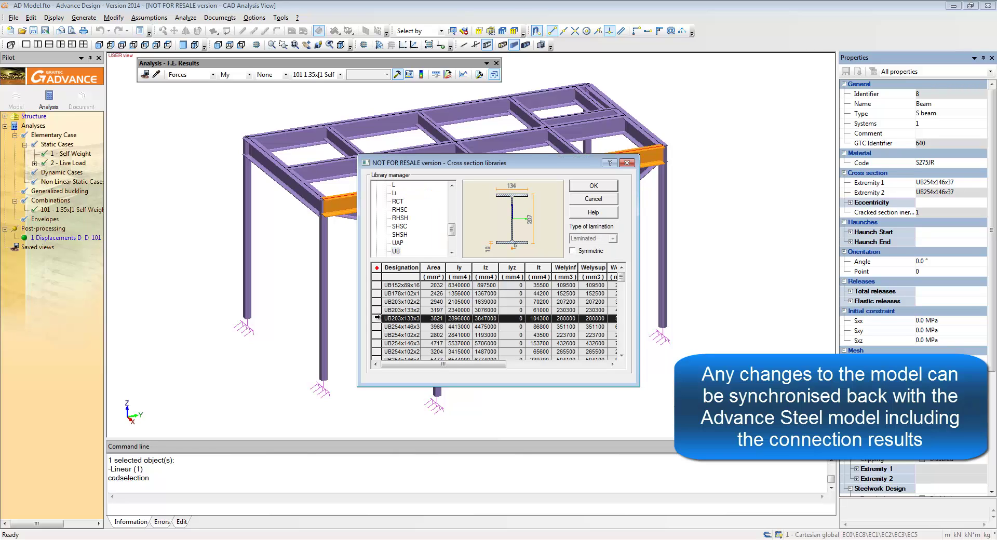
click(589, 189)
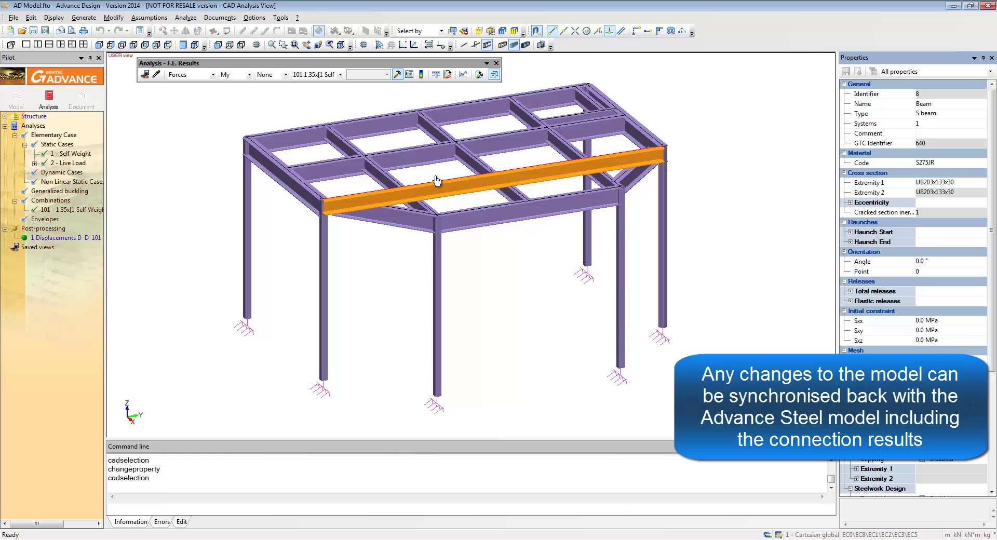
key(Escape)
- Select the two orange beams and export only them to 'AD changes.gtcx' via Graitec BIM
click(447, 194)
click(426, 209)
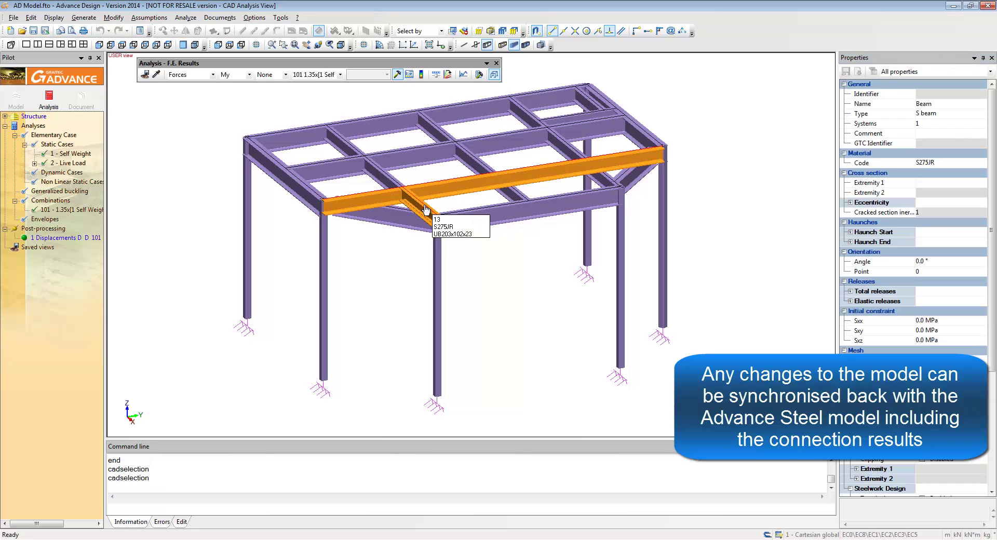
click(426, 209)
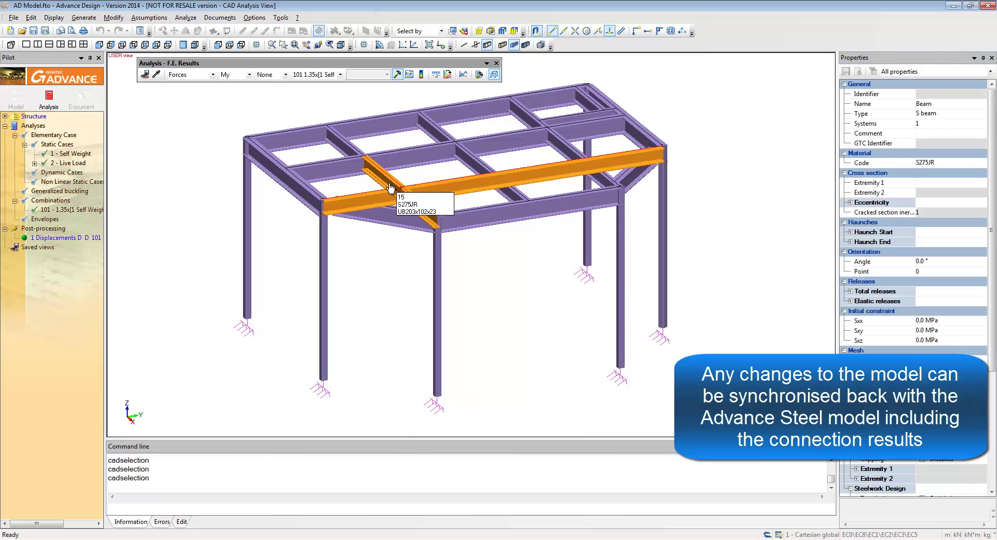
click(15, 18)
mouse_move(52, 187)
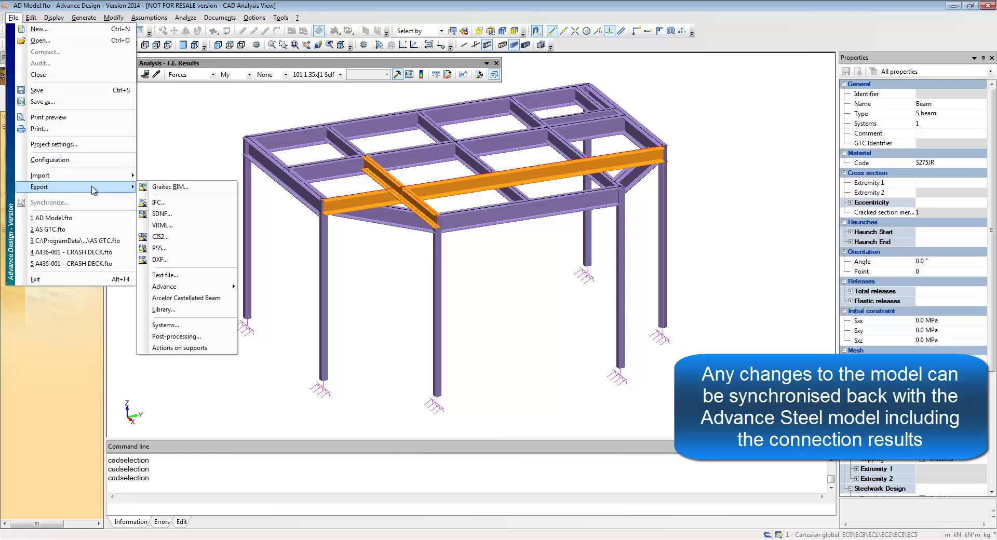
click(171, 187)
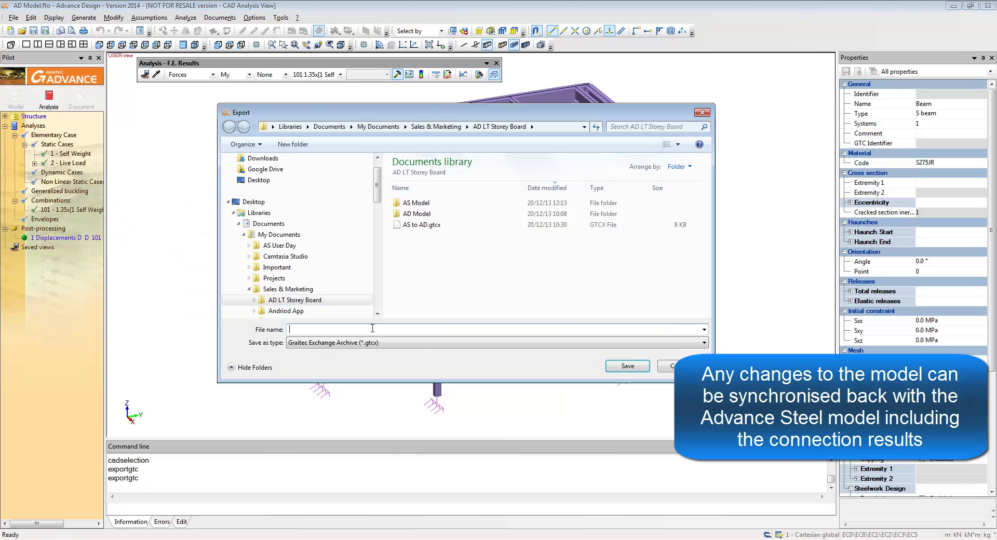
text(AD changes)
key(Return)
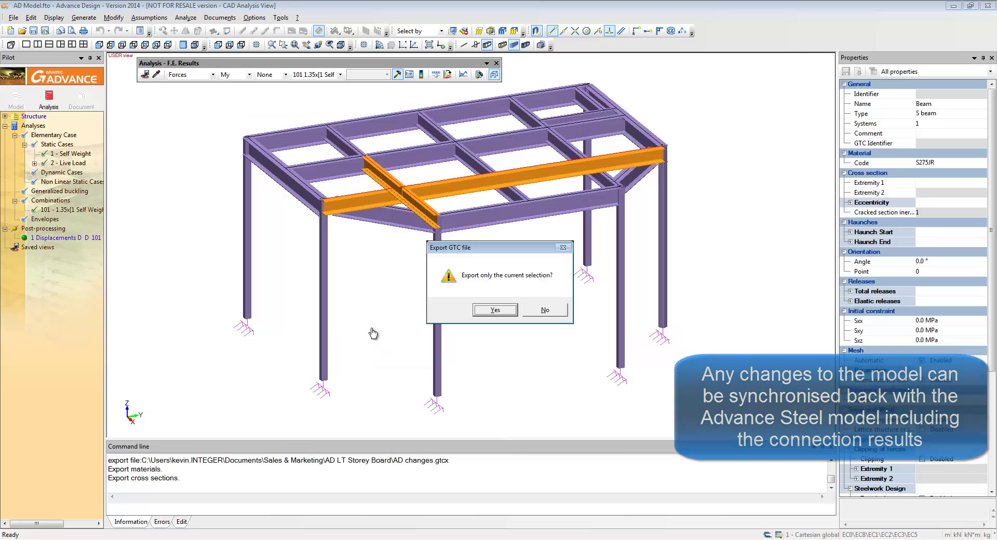
click(504, 310)
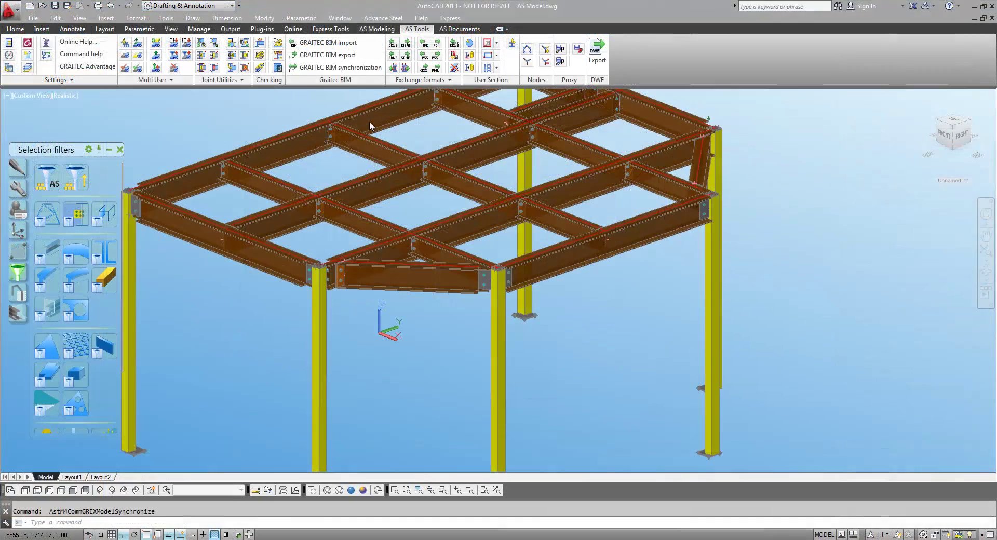
- Load the AD changes.gtcx file into GRAITEC BIM synchronization
click(341, 68)
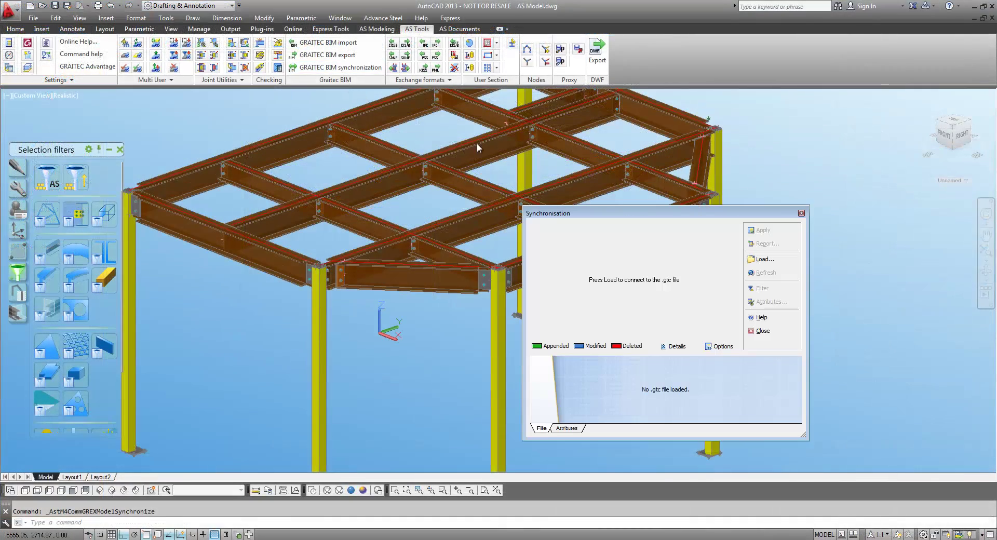
click(763, 258)
click(518, 232)
double_click(516, 231)
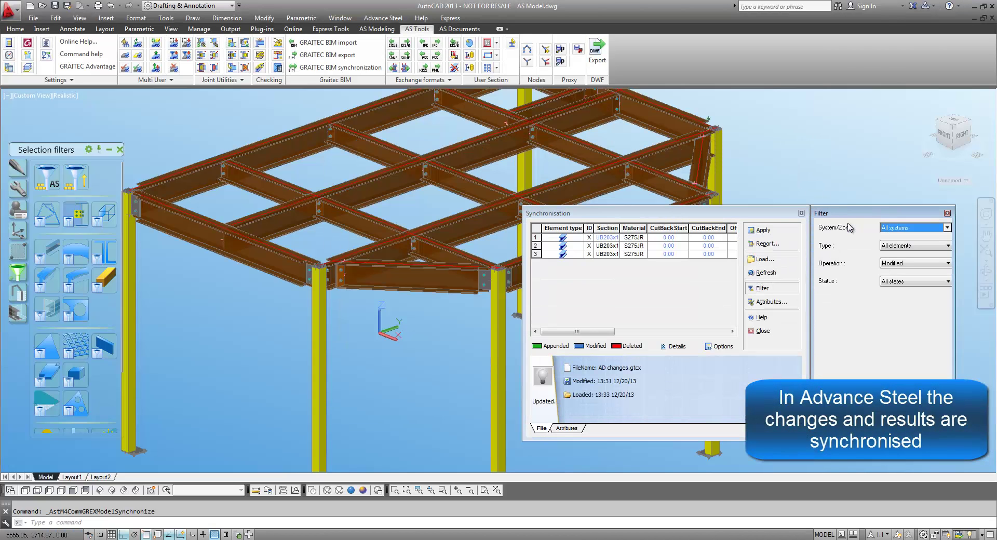
- Accept and apply the modified beams, skipping the report and confirming for all joint-driving objects
right_click(535, 239)
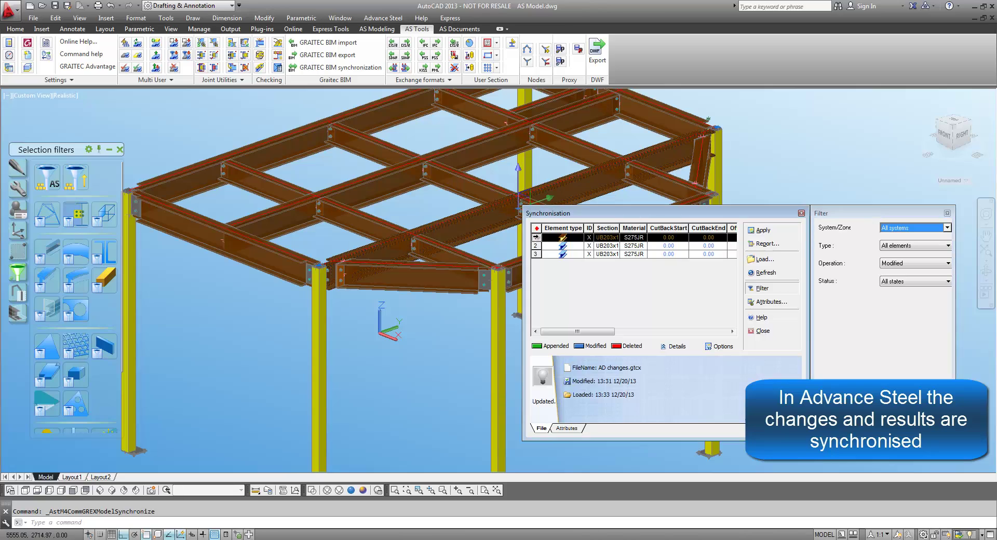
click(561, 245)
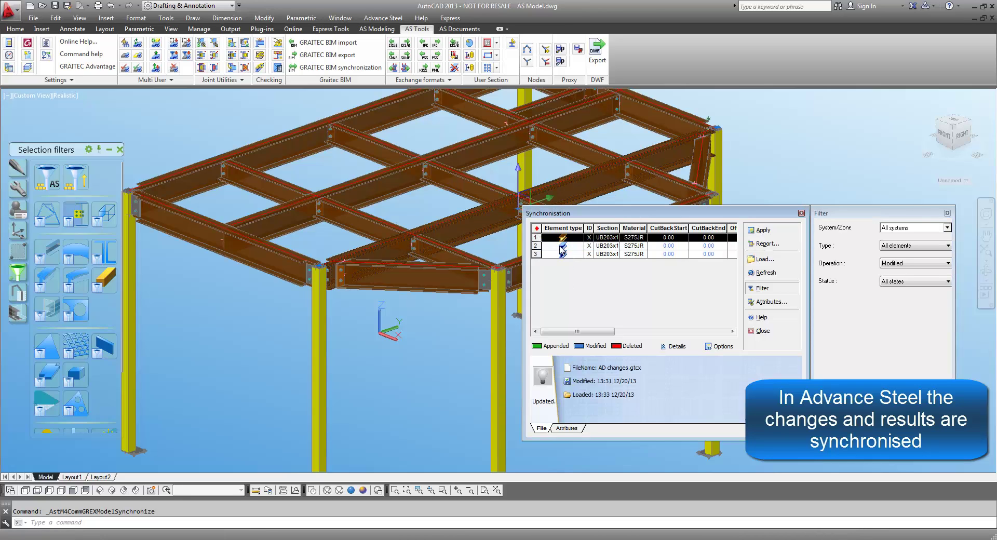
click(763, 230)
click(528, 292)
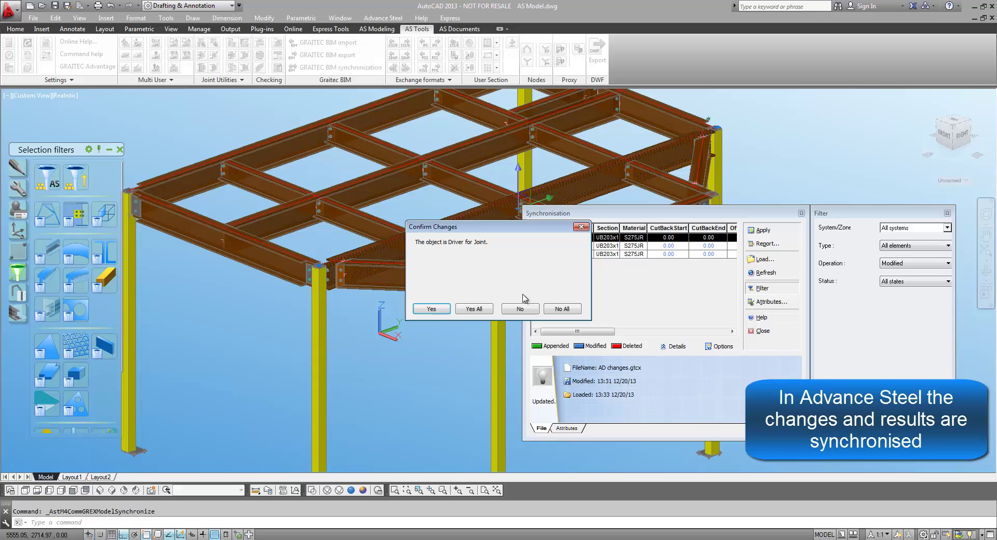
click(478, 309)
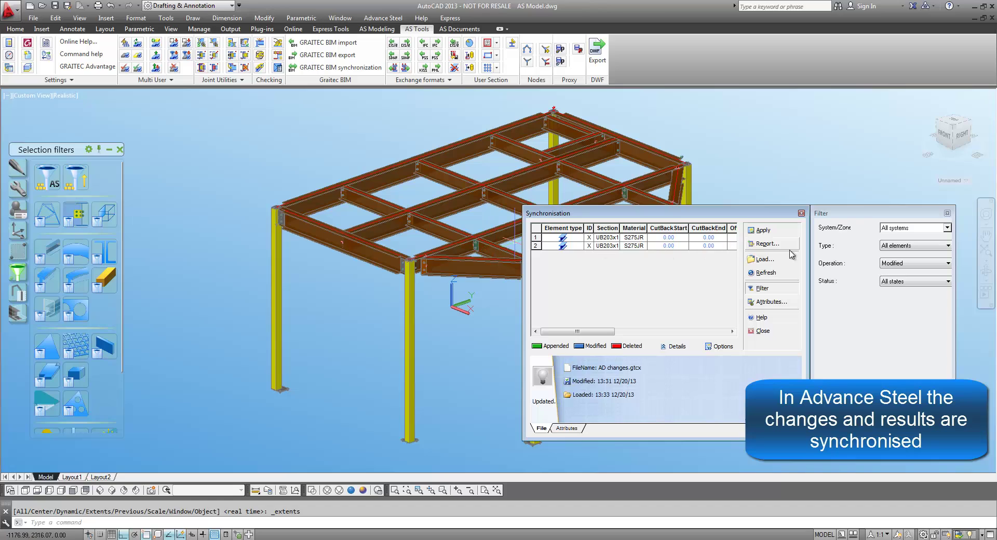
- Filter the list to Appended items, then accept and apply all appended nodes without a report
click(912, 264)
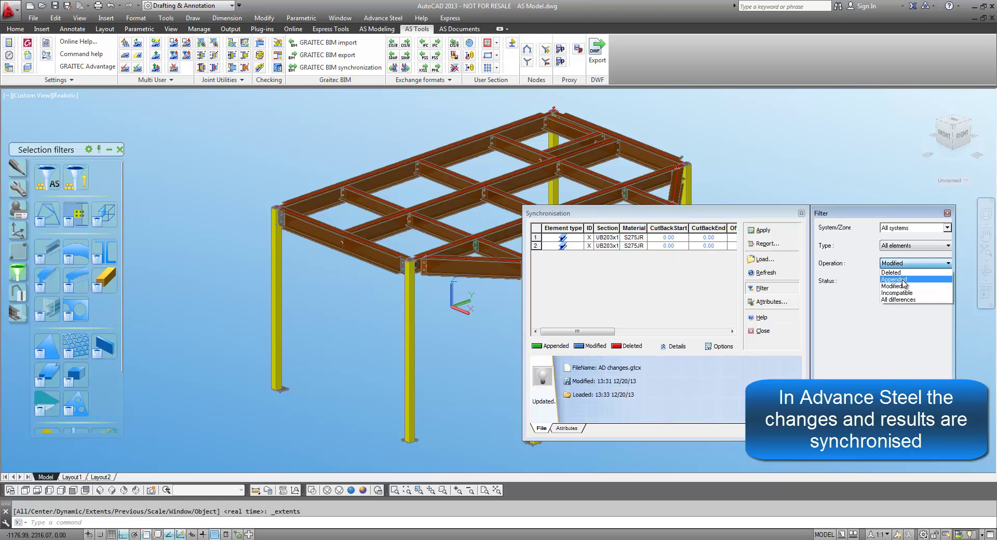
click(904, 284)
click(536, 228)
right_click(605, 255)
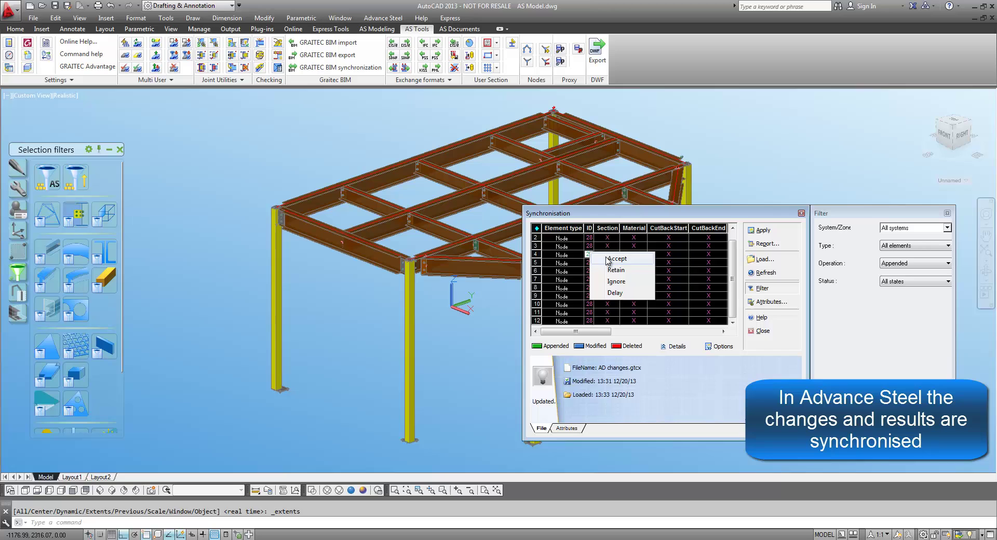
click(616, 259)
click(763, 231)
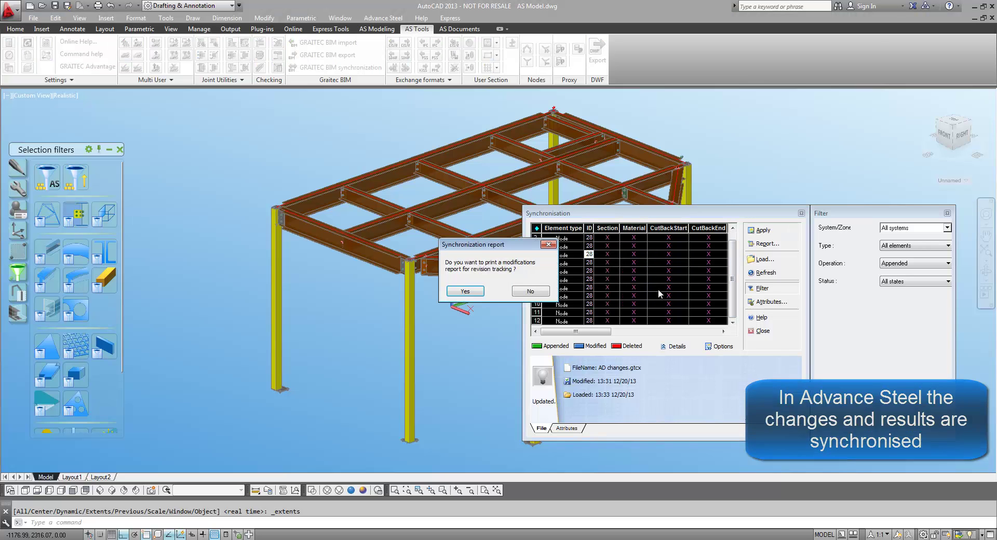
click(541, 292)
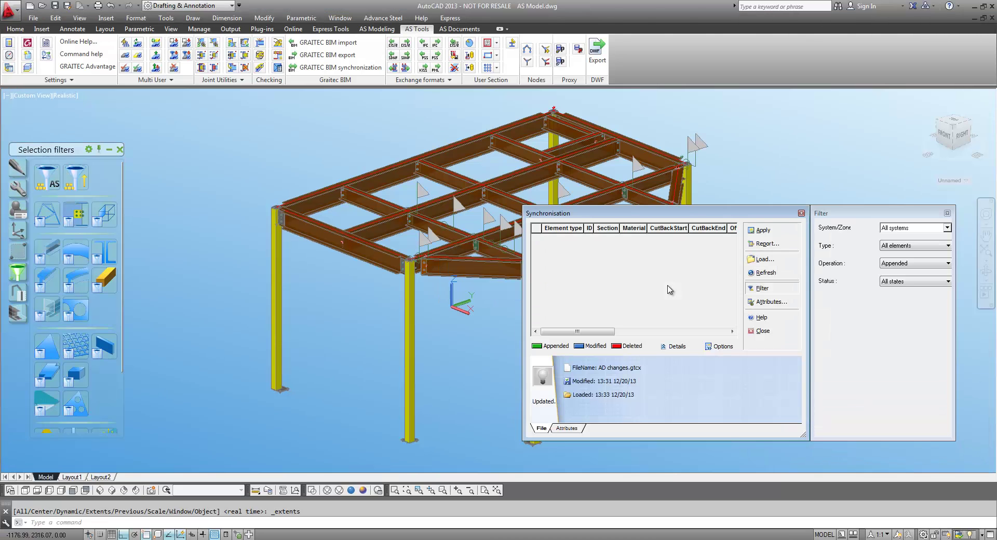
- Open Advance Joint Properties for the fin plate connection
click(802, 213)
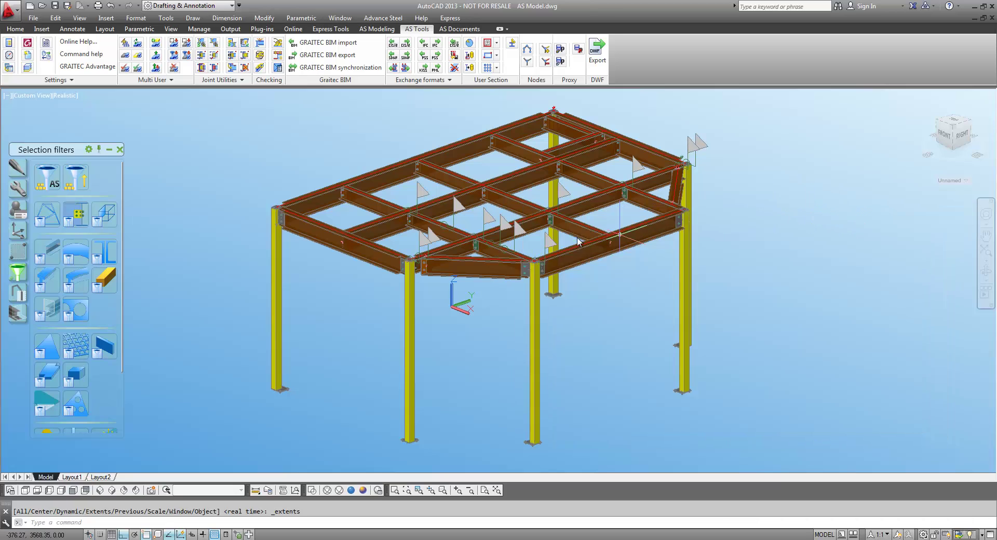
scroll(467, 238, up, 6)
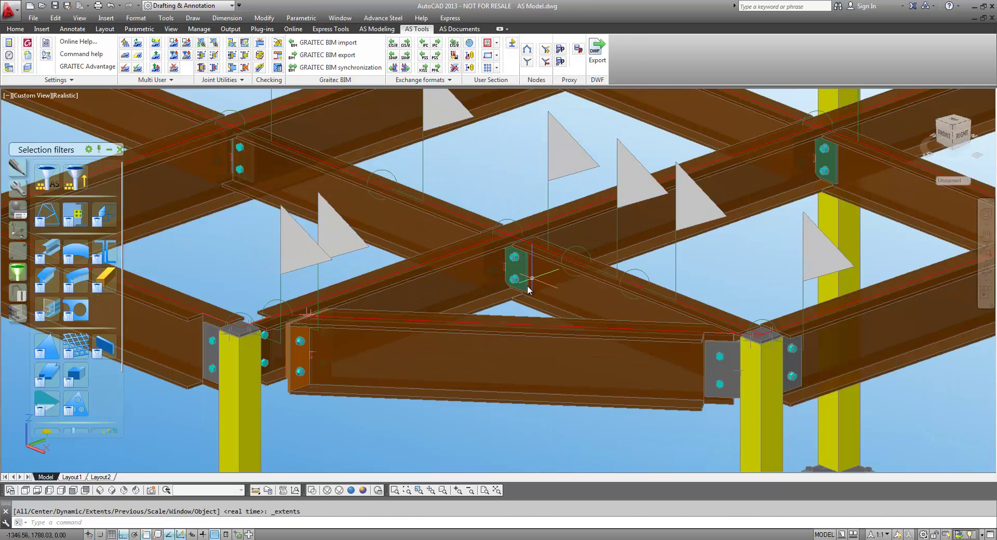
click(521, 284)
right_click(523, 286)
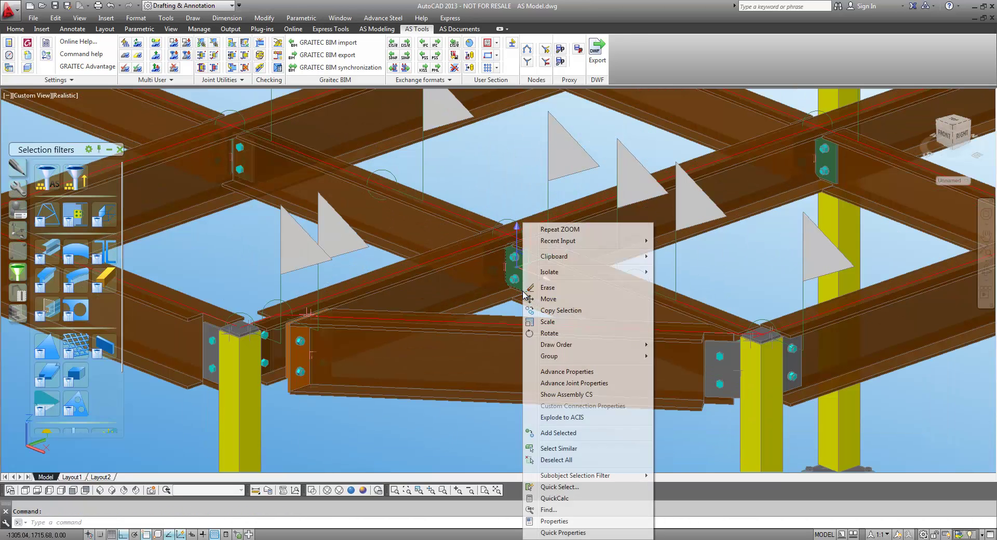
click(588, 384)
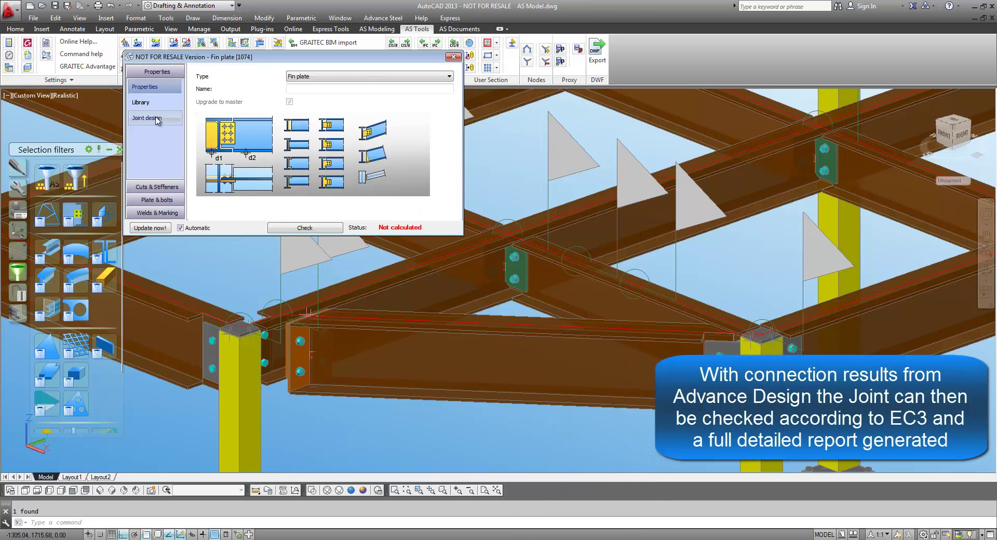
- In Joint design, enable Use load cases, review the forces, and run the EC3 check
click(147, 118)
click(200, 162)
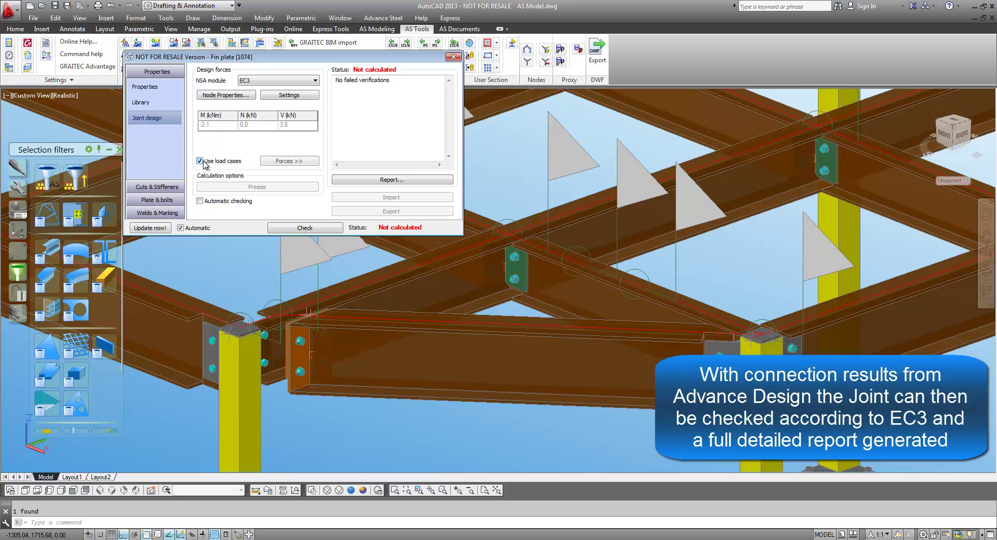
click(286, 162)
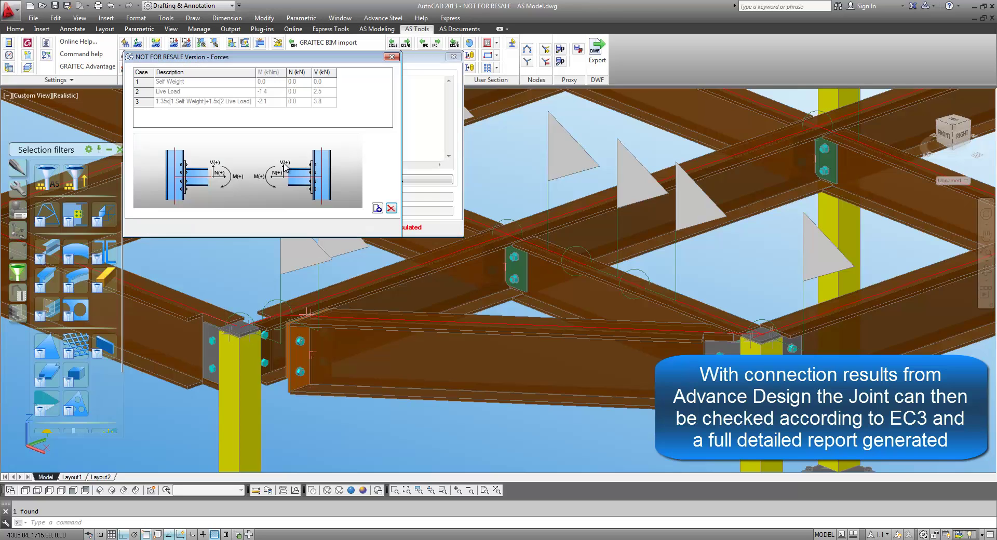
click(391, 58)
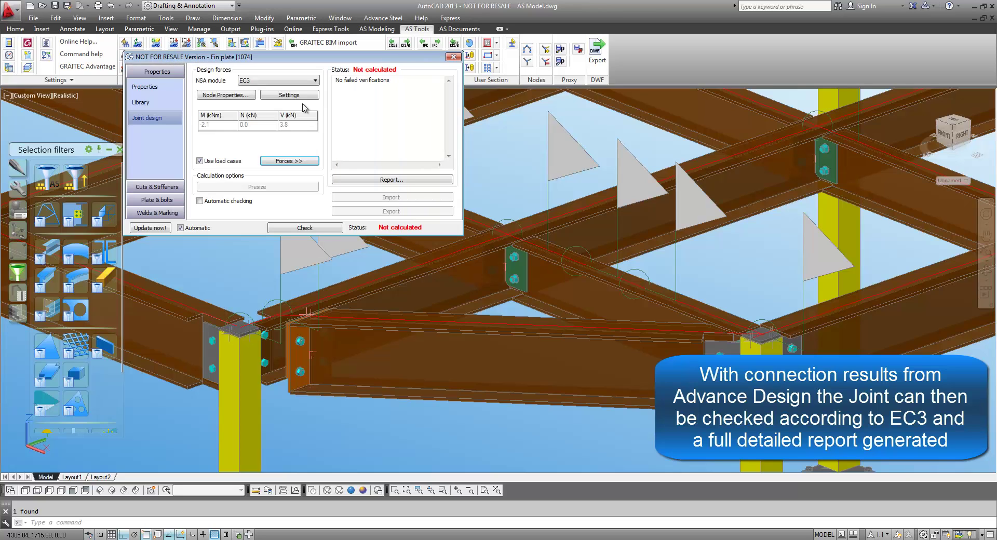
click(305, 229)
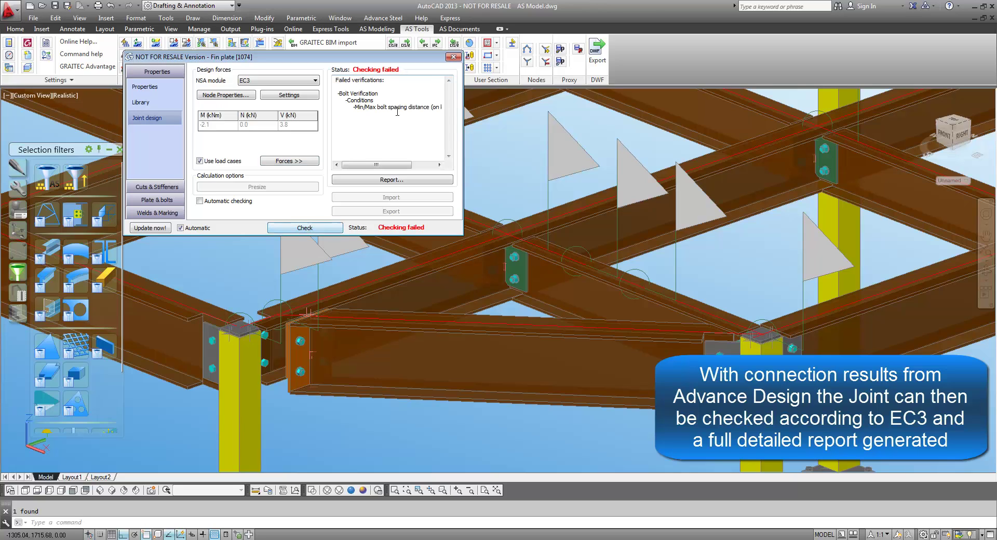
- Adjust the vertical bolt spacing under Plate & bolts and rerun the EC3 check
click(157, 200)
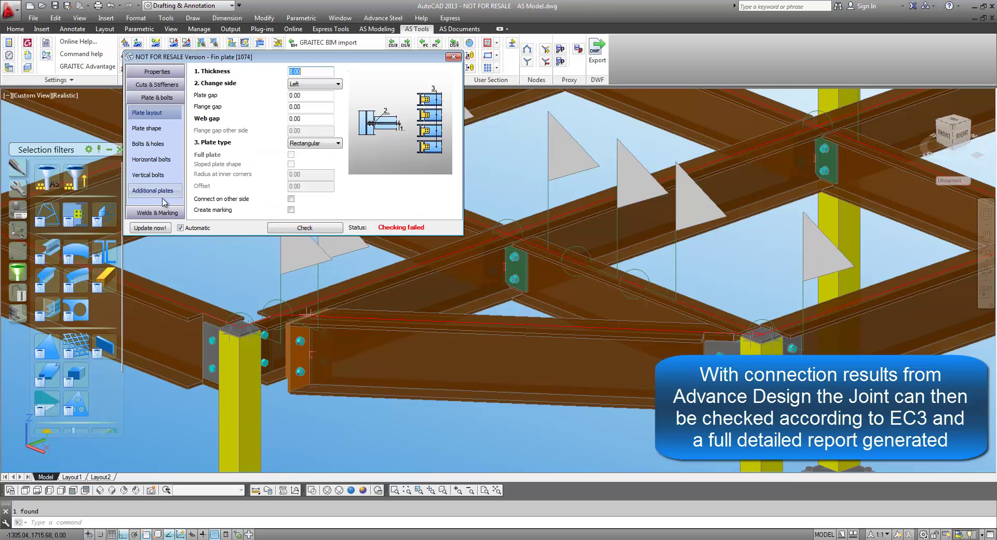
click(153, 175)
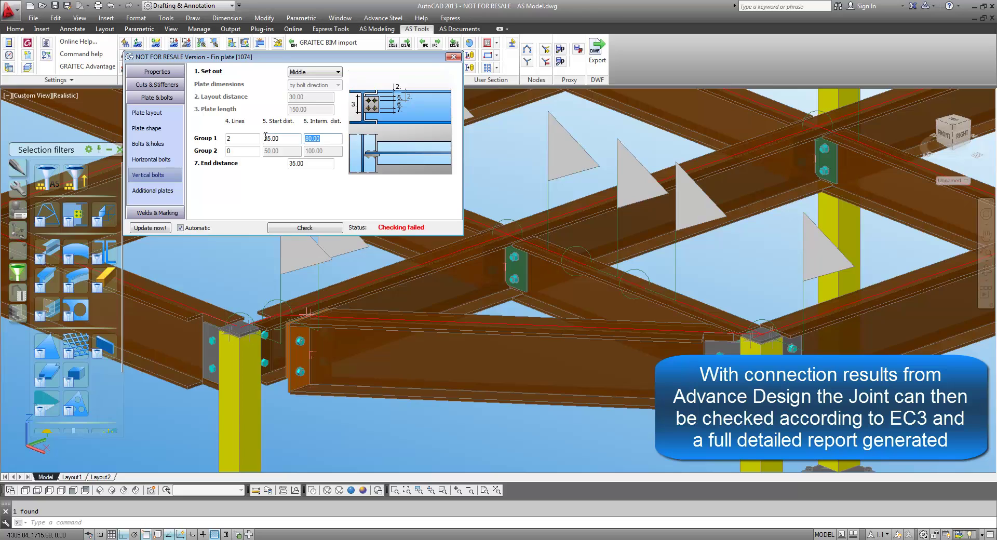
click(157, 71)
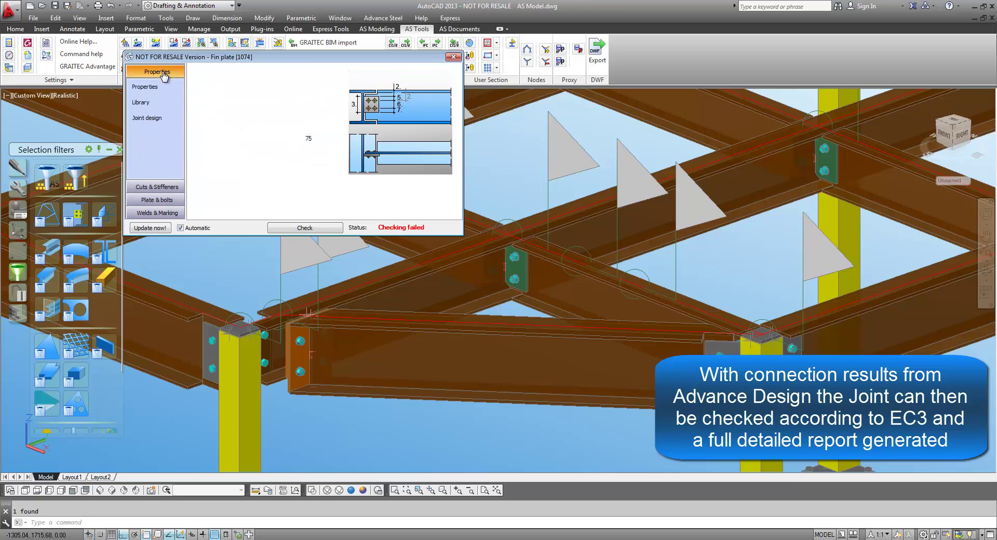
click(147, 118)
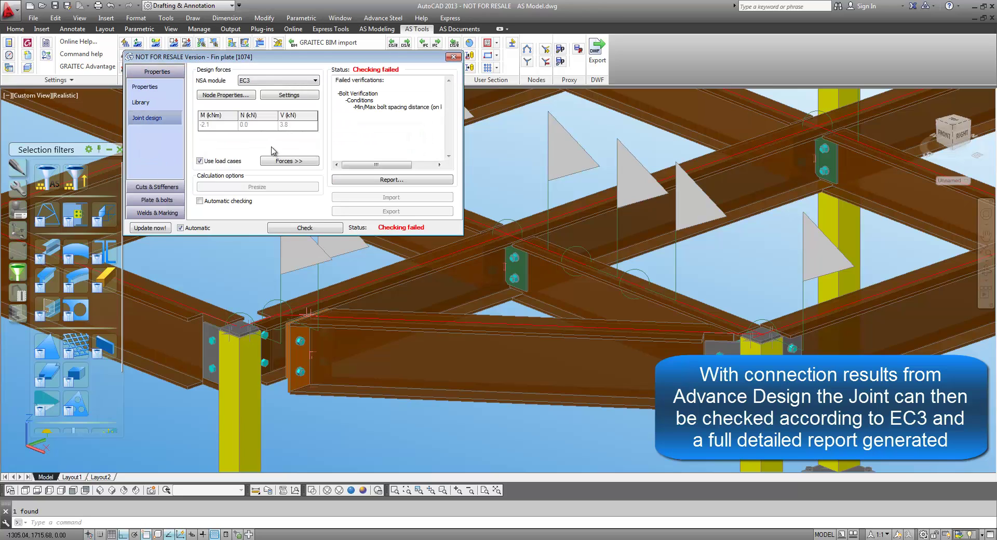
click(307, 229)
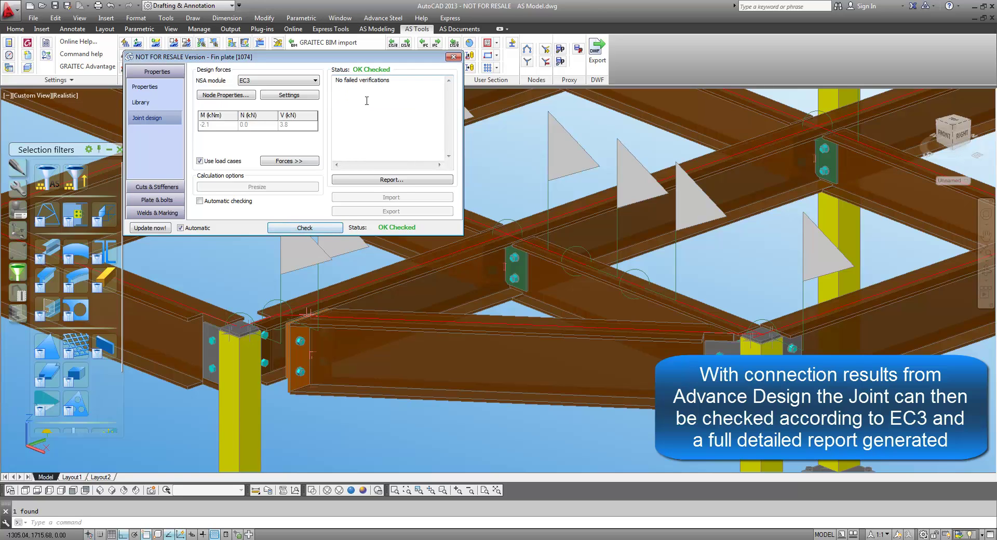